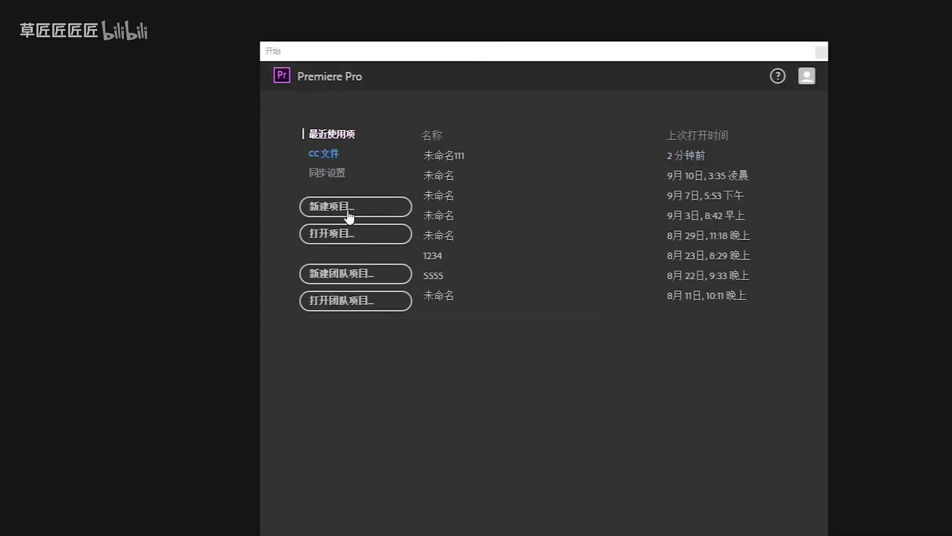
Create a new project named zhengqi in the folder D:\蒸汽波\蒸汽波
{"action": "left_click", "coordinate": [349, 217]}
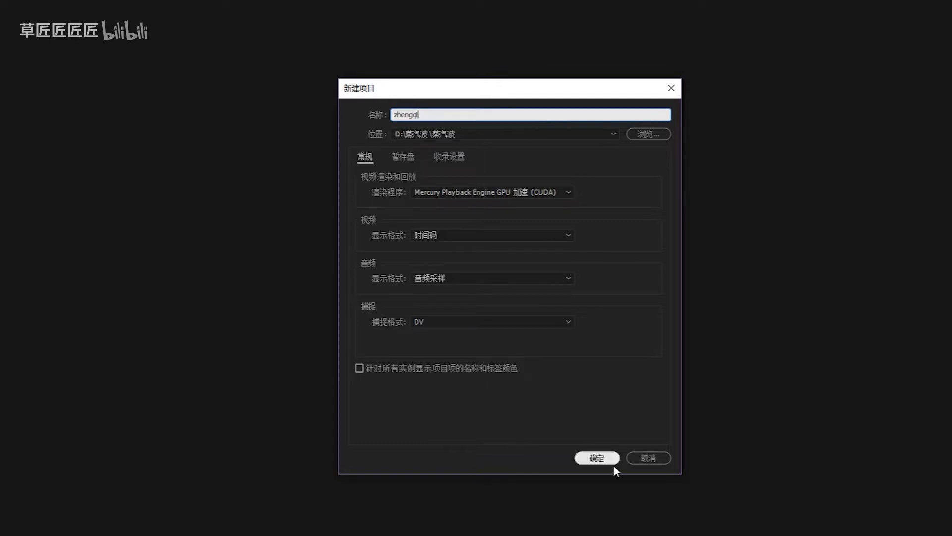
{"action": "left_click", "coordinate": [613, 461]}
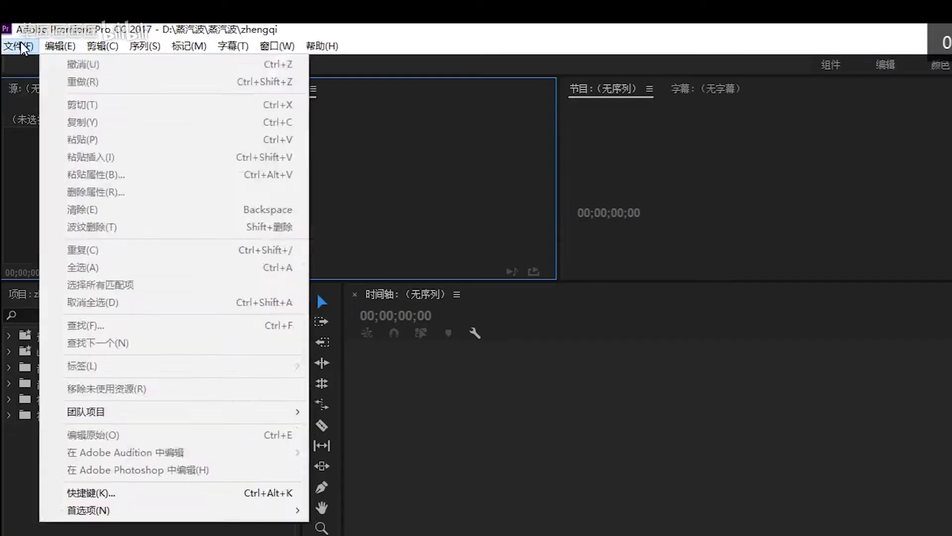
Create a new sequence named 序列 01 with the Digital SLR preset DSLR 1080p25
{"action": "mouse_move", "coordinate": [18, 45]}
{"action": "mouse_move", "coordinate": [209, 70]}
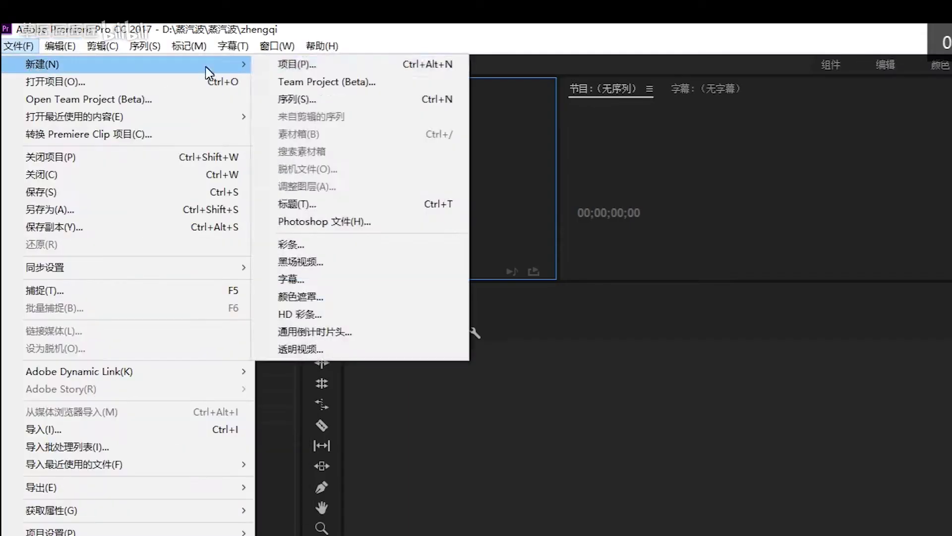
{"action": "left_click", "coordinate": [353, 102]}
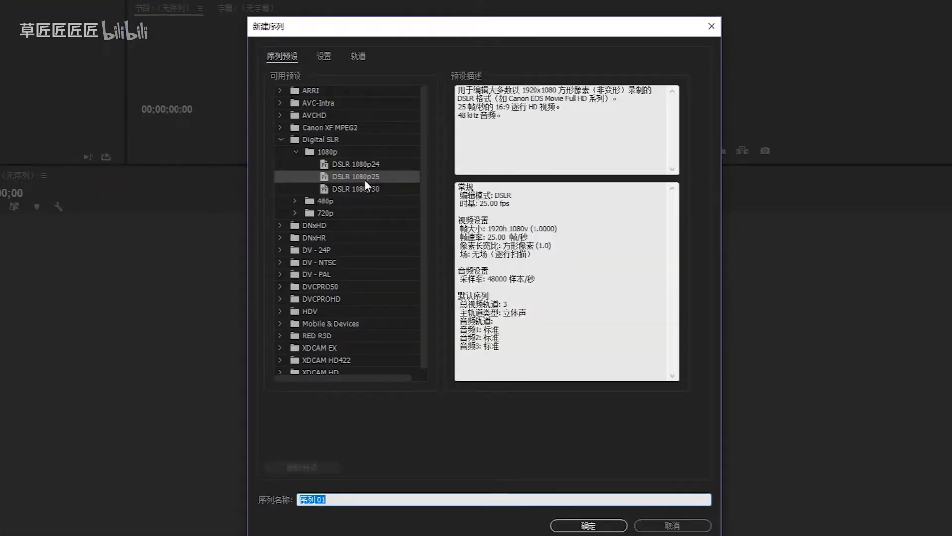
{"action": "left_click_drag", "start_coordinate": [490, 231], "coordinate": [524, 236]}
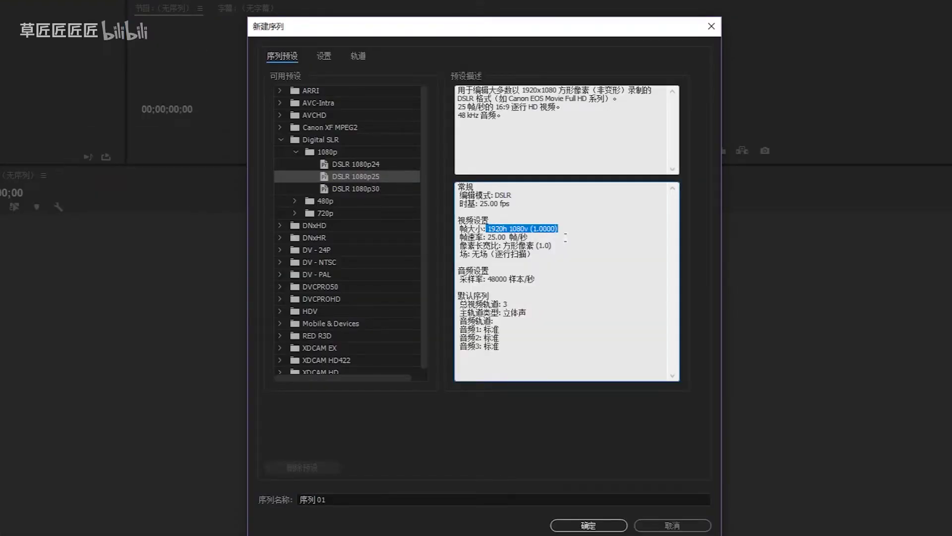
{"action": "left_click", "coordinate": [587, 271]}
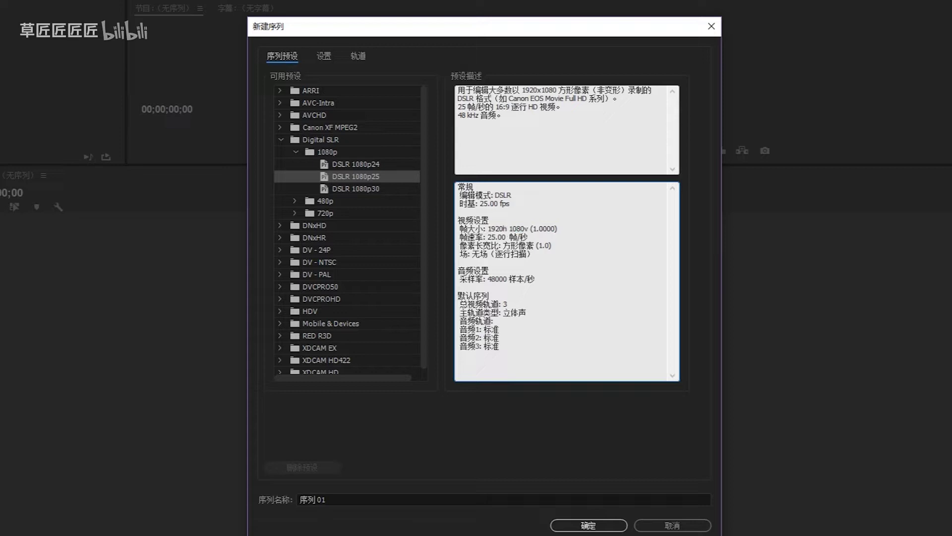
{"action": "left_click", "coordinate": [580, 527]}
{"action": "left_click_drag", "start_coordinate": [331, 170], "coordinate": [355, 382]}
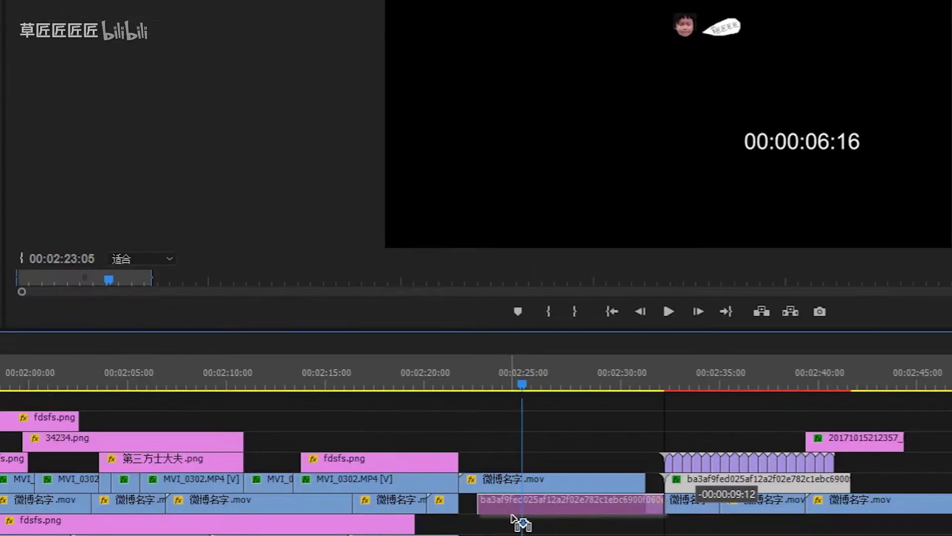
{"action": "left_click_drag", "start_coordinate": [512, 516], "coordinate": [493, 518]}
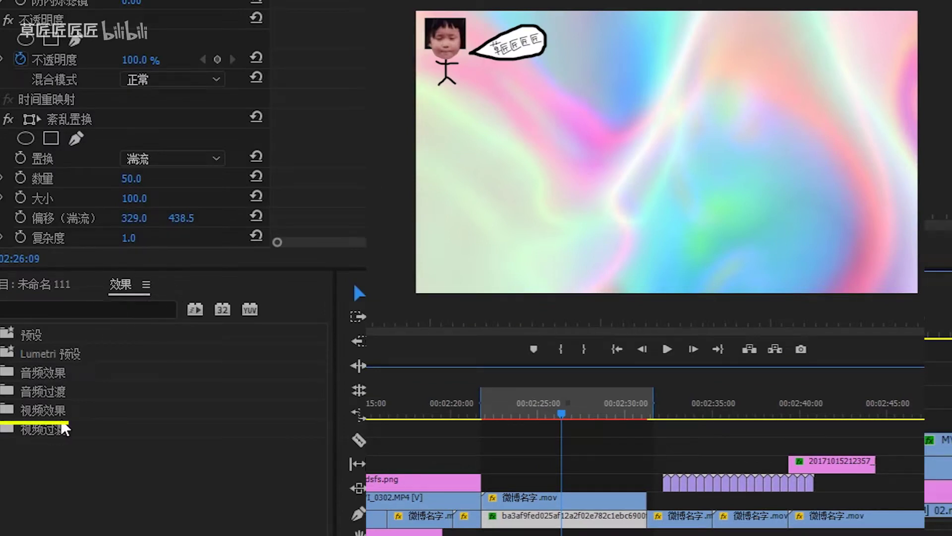
Apply the 波形变形 video effect to the holographic background image clip on the timeline
{"action": "left_click", "coordinate": [47, 411]}
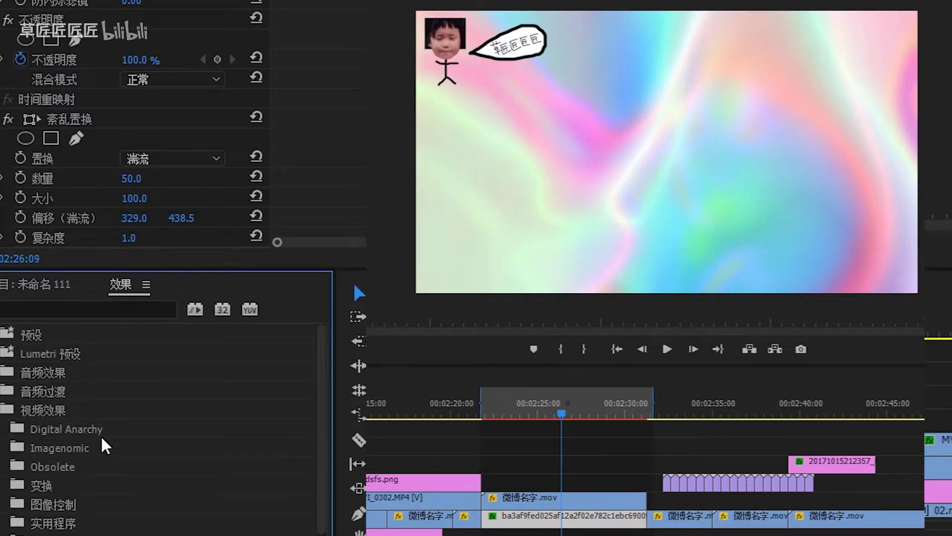
{"action": "scroll", "coordinate": [99, 468], "scroll_direction": "down", "scroll_amount": 5}
{"action": "left_click_drag", "start_coordinate": [70, 451], "coordinate": [563, 516]}
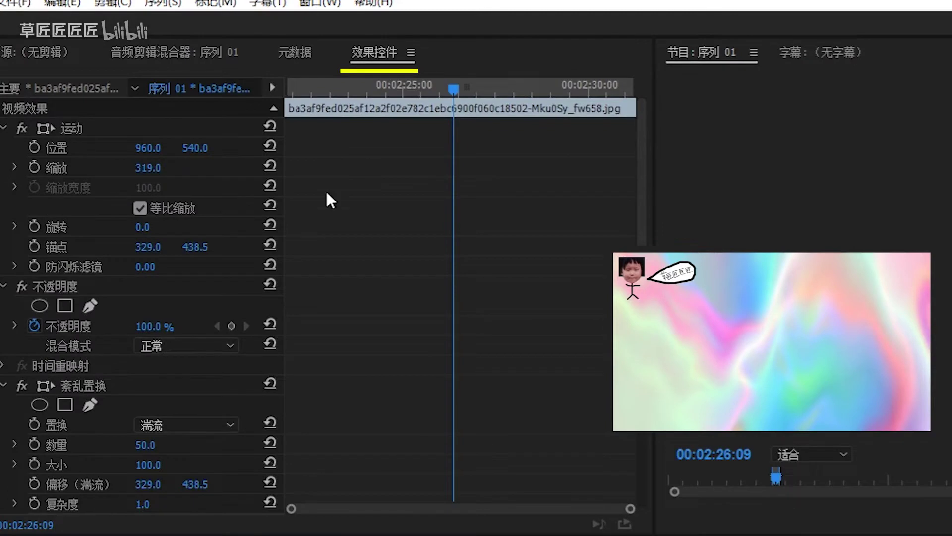
Set the background's 波形高度 to 20 and 波形宽度 to 100, keyframing both at the clip's start
{"action": "left_click_drag", "start_coordinate": [642, 178], "coordinate": [642, 354]}
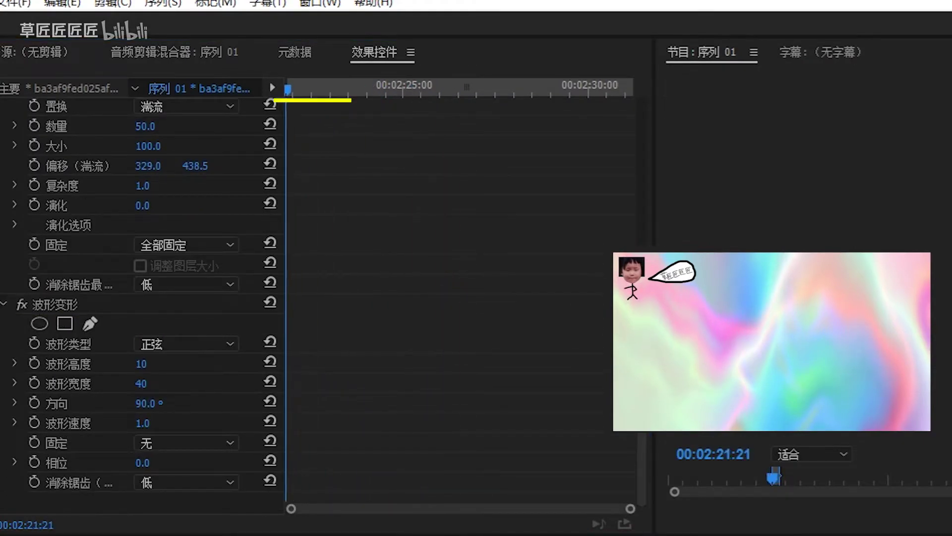
{"action": "left_click_drag", "start_coordinate": [142, 365], "coordinate": [521, 338]}
{"action": "left_click", "coordinate": [141, 383]}
{"action": "type", "text": "100"}
{"action": "key", "text": "Return"}
{"action": "left_click", "coordinate": [33, 363]}
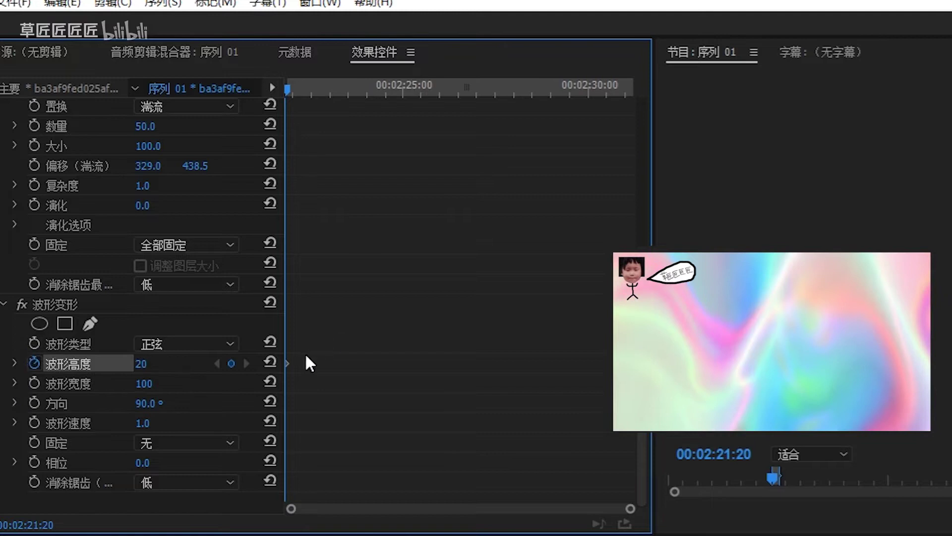
{"action": "left_click", "coordinate": [34, 384]}
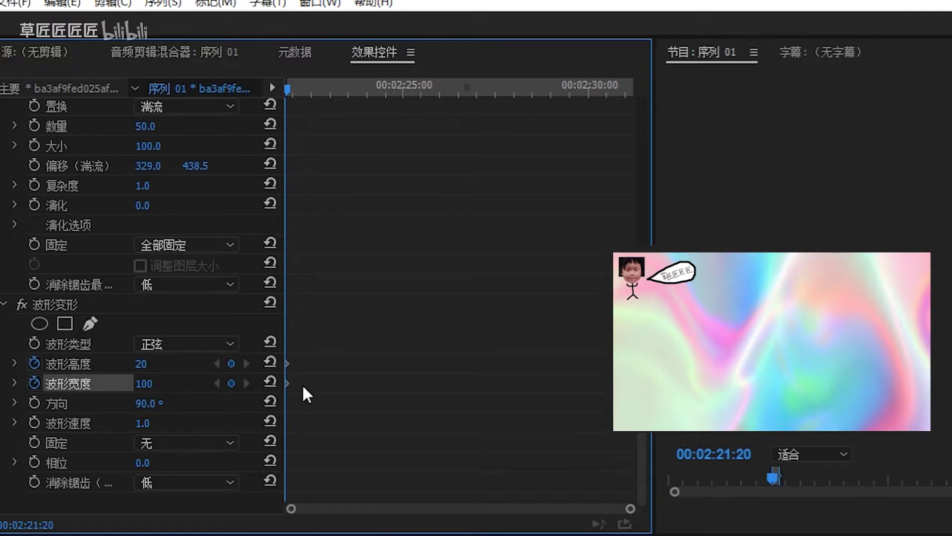
Keyframe the background's 波形高度 at 25 and 波形宽度 at 150 at 00:02:24:19, and scrub through the result
{"action": "left_click_drag", "start_coordinate": [307, 87], "coordinate": [395, 87]}
{"action": "left_click", "coordinate": [143, 364]}
{"action": "type", "text": "25"}
{"action": "key", "text": "Return"}
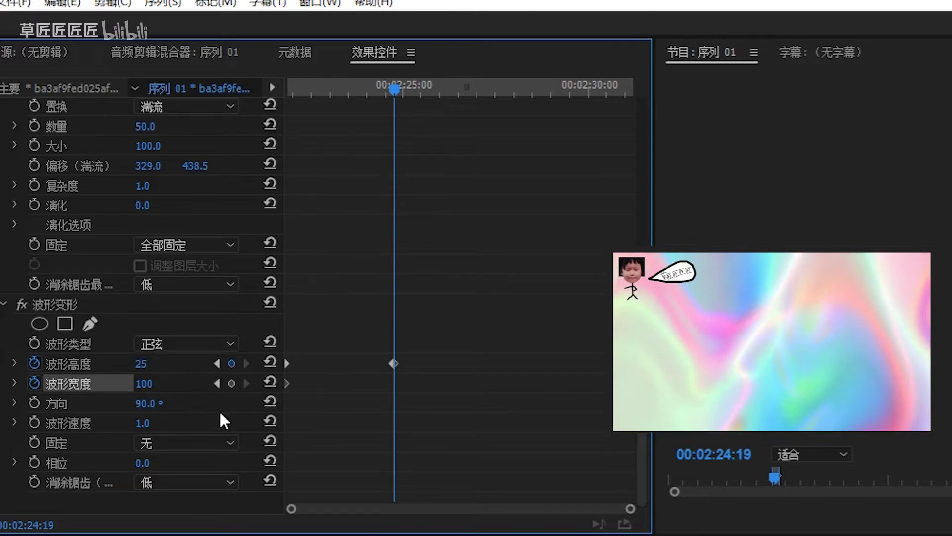
{"action": "left_click", "coordinate": [145, 384]}
{"action": "type", "text": "150"}
{"action": "key", "text": "Return"}
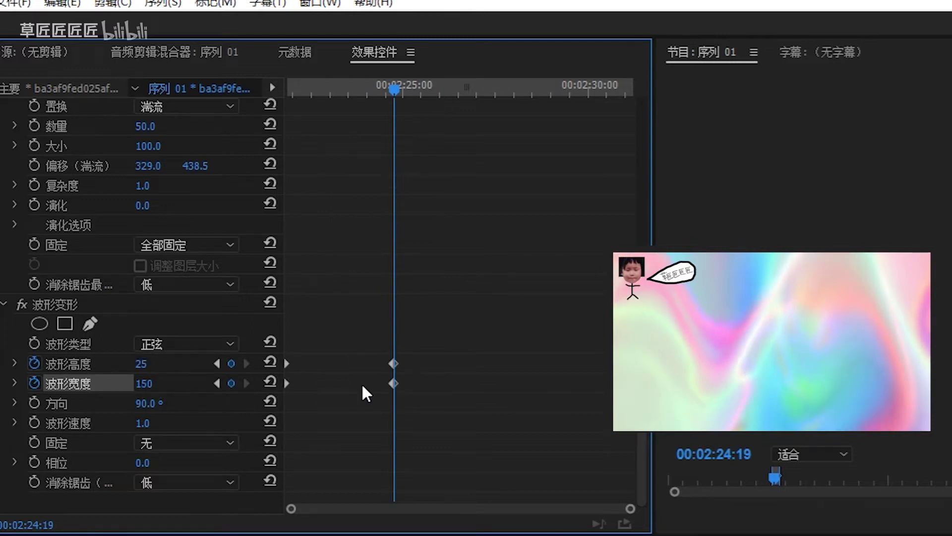
{"action": "left_click_drag", "start_coordinate": [382, 90], "coordinate": [339, 89]}
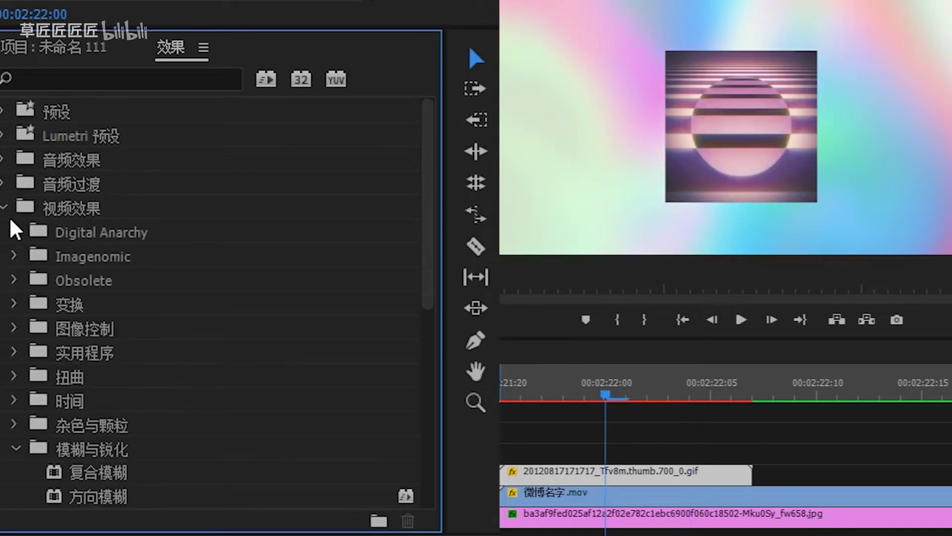
Apply the 基本 3D effect from the 透视 category of video effects to the sunset GIF clip
{"action": "scroll", "coordinate": [11, 222], "scroll_direction": "down", "scroll_amount": 5}
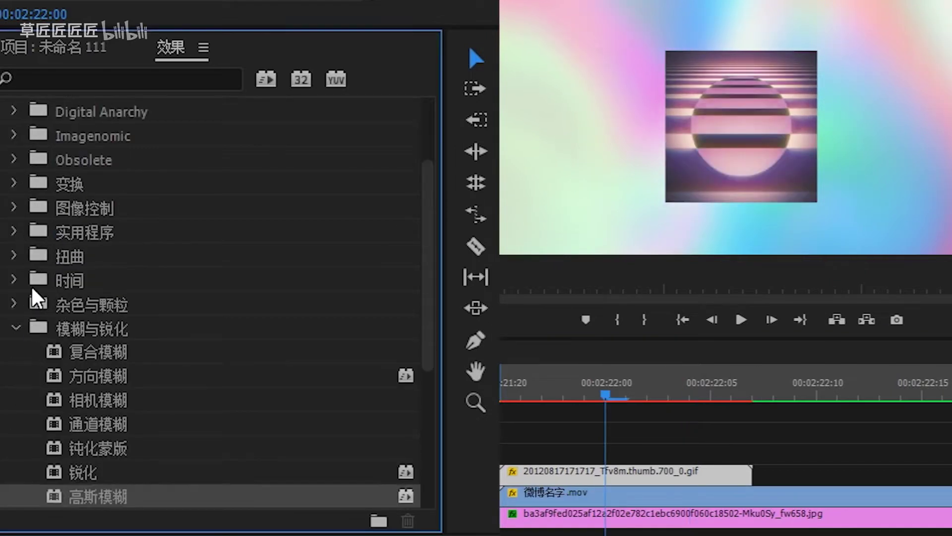
{"action": "left_click", "coordinate": [17, 330]}
{"action": "scroll", "coordinate": [32, 297], "scroll_direction": "down", "scroll_amount": 4}
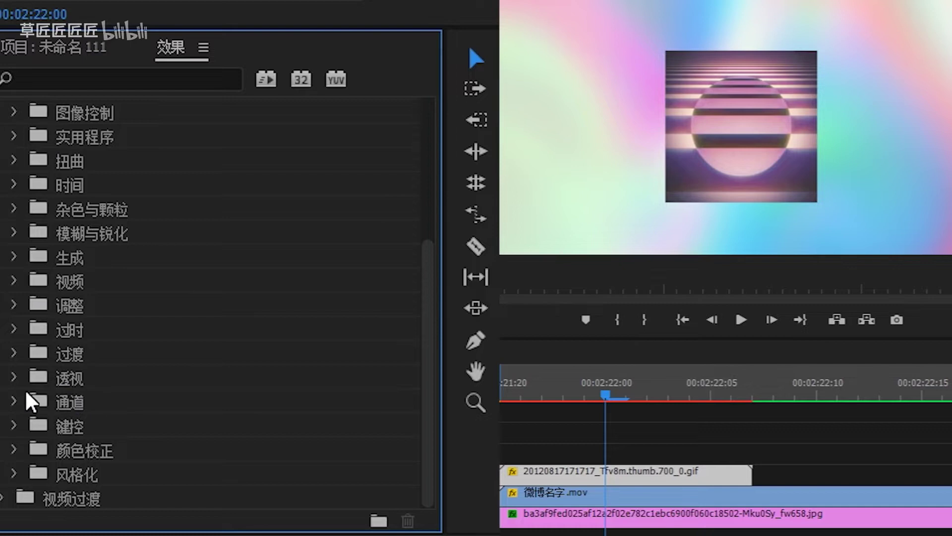
{"action": "left_click", "coordinate": [16, 378]}
{"action": "scroll", "coordinate": [106, 354], "scroll_direction": "down", "scroll_amount": 5}
{"action": "left_click", "coordinate": [128, 287]}
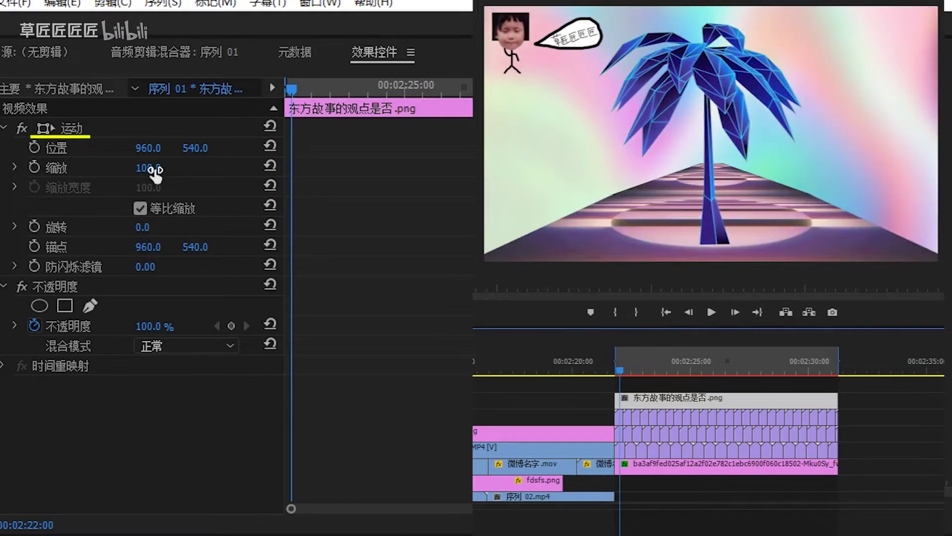
Scale the palm tree image to 80 and move it beside the road's left edge, at about 42, 825
{"action": "left_click", "coordinate": [167, 174]}
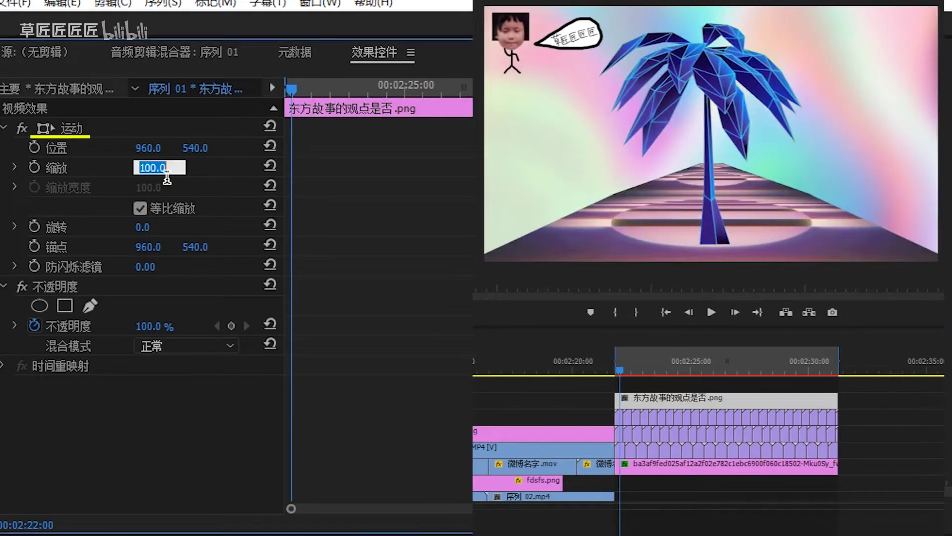
{"action": "type", "text": "80"}
{"action": "key", "text": "Return"}
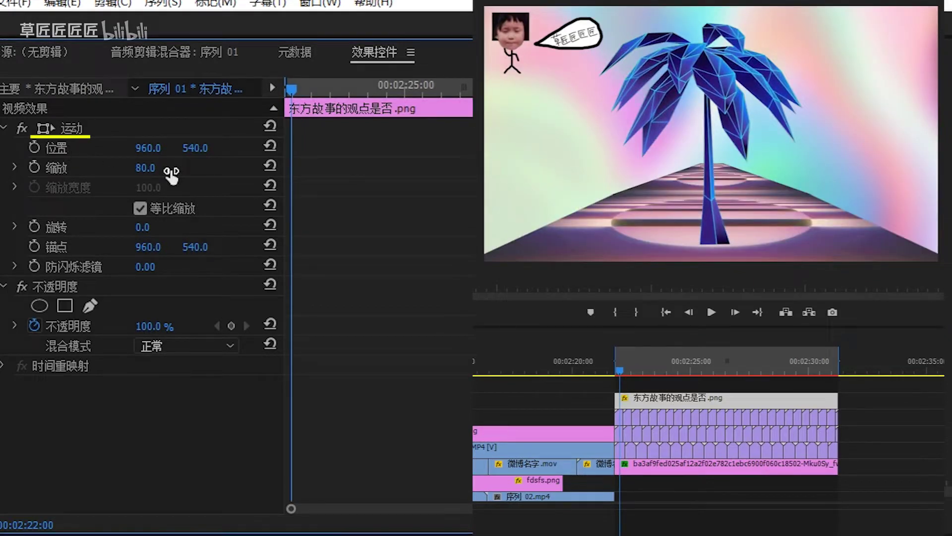
{"action": "left_click", "coordinate": [65, 131]}
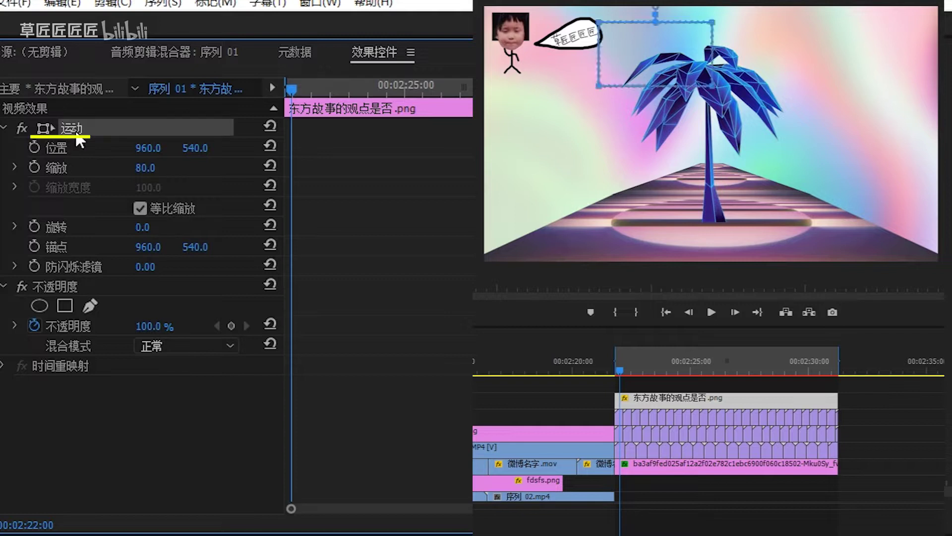
{"action": "left_click_drag", "start_coordinate": [570, 168], "coordinate": [485, 202]}
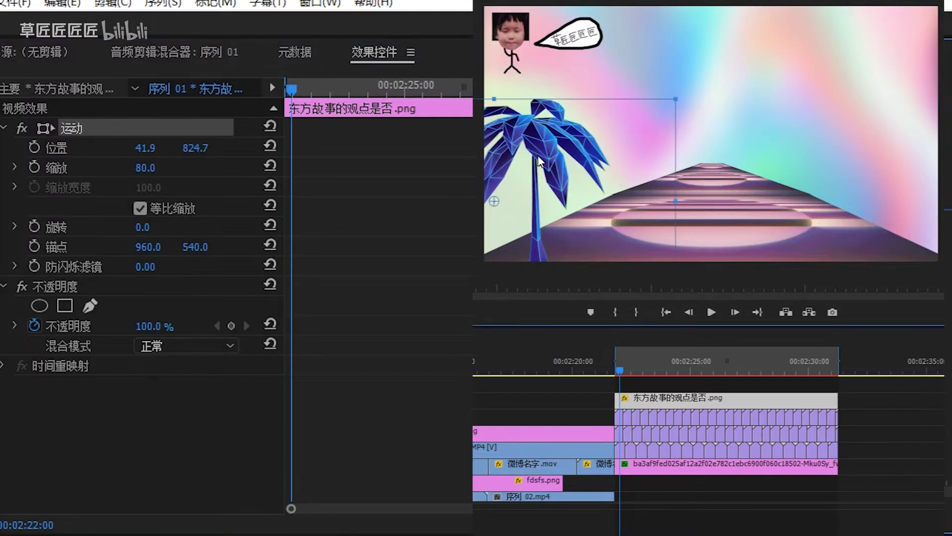
Scale the palm tree down to 20 and place it at the road's far end, at about 812, 639
{"action": "left_click", "coordinate": [145, 168]}
{"action": "type", "text": "20"}
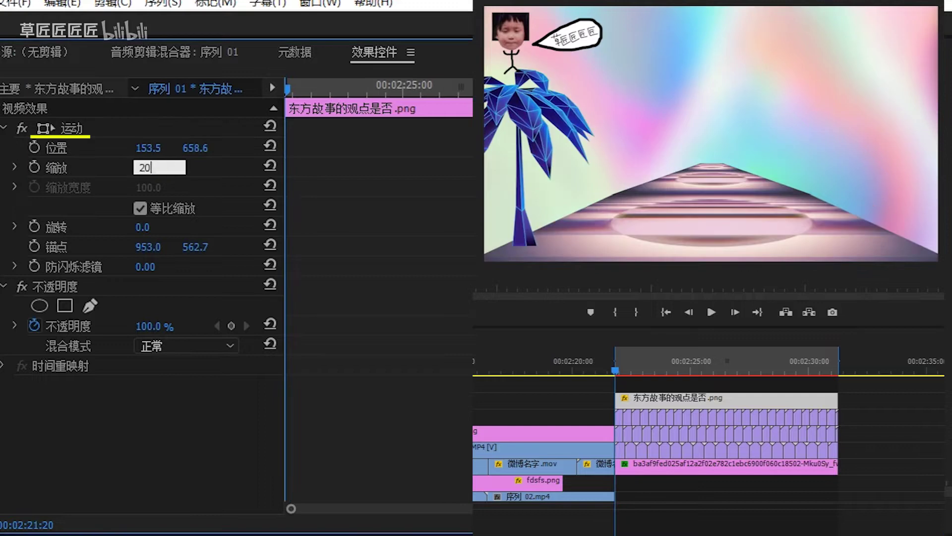
{"action": "key", "text": "Return"}
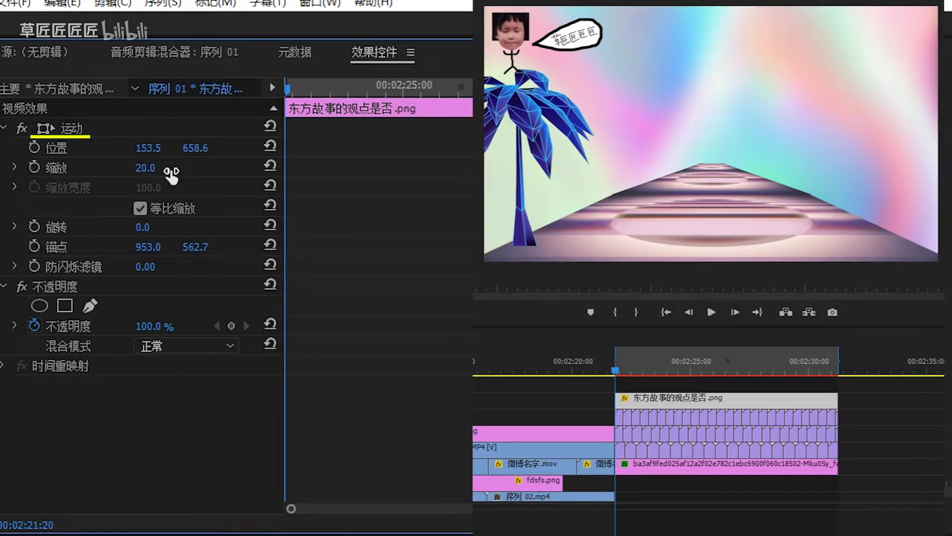
{"action": "left_click", "coordinate": [72, 128]}
{"action": "left_click_drag", "start_coordinate": [548, 152], "coordinate": [703, 148]}
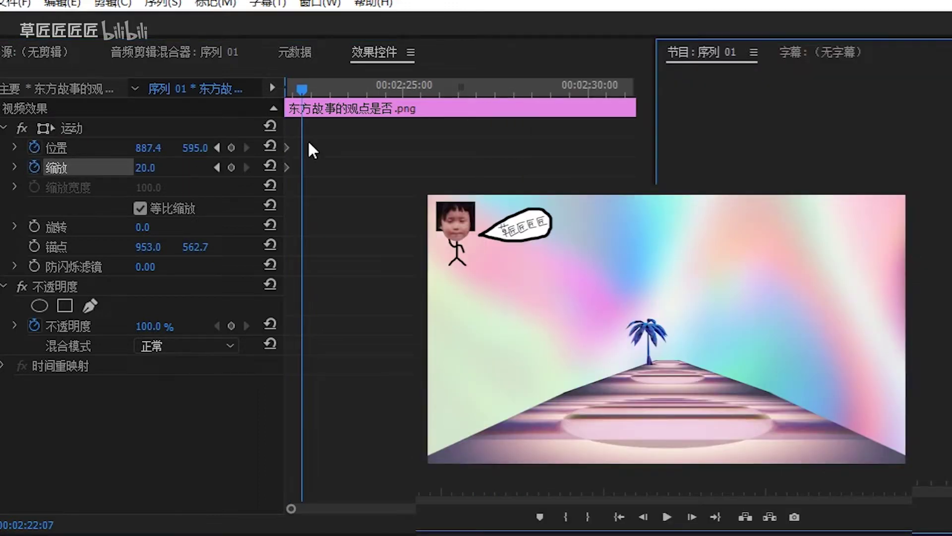
Keyframe the palm tree's 缩放 at 85 at the end of its clip, at 00:02:31:06
{"action": "left_click_drag", "start_coordinate": [308, 90], "coordinate": [636, 134]}
{"action": "key", "text": "Right"}
{"action": "key", "text": "Right"}
{"action": "key", "text": "Right"}
{"action": "key", "text": "Right"}
{"action": "key", "text": "Left"}
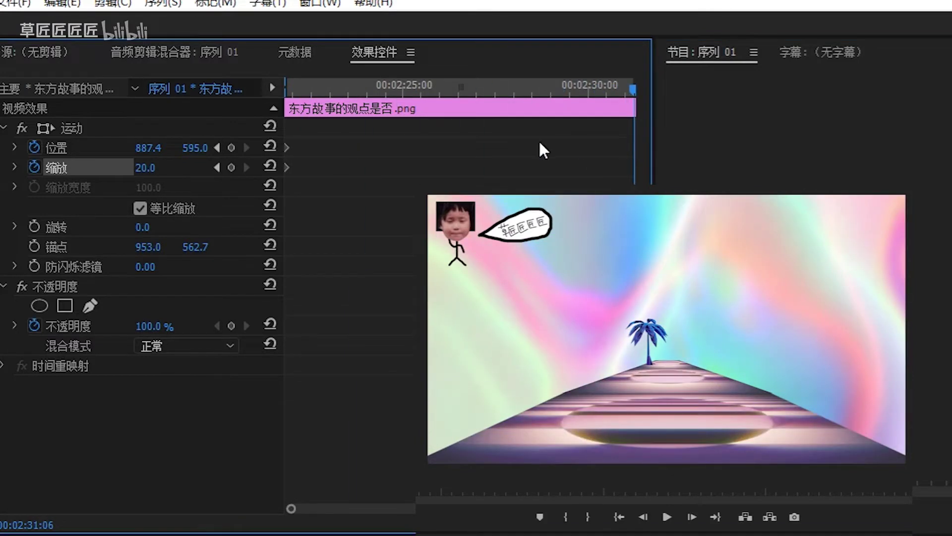
{"action": "left_click", "coordinate": [167, 177]}
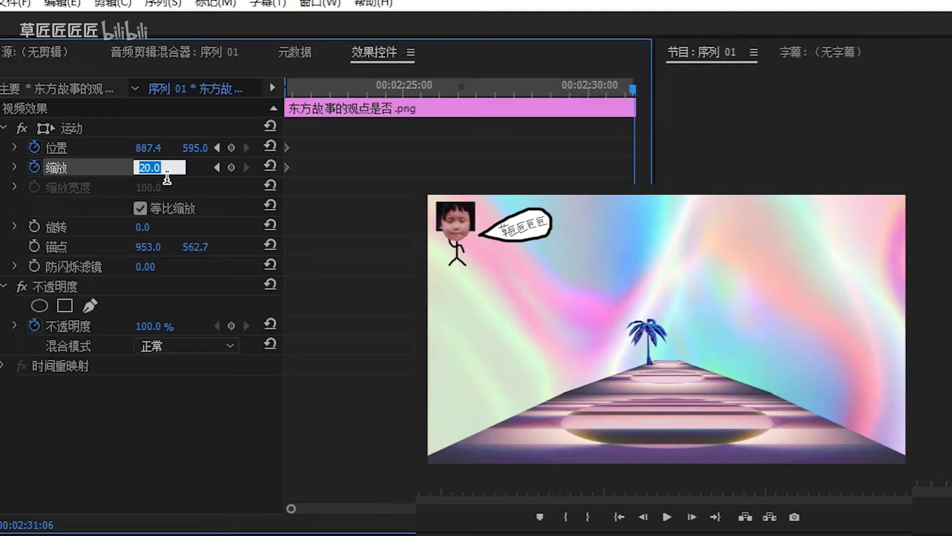
{"action": "type", "text": "85"}
{"action": "key", "text": "Return"}
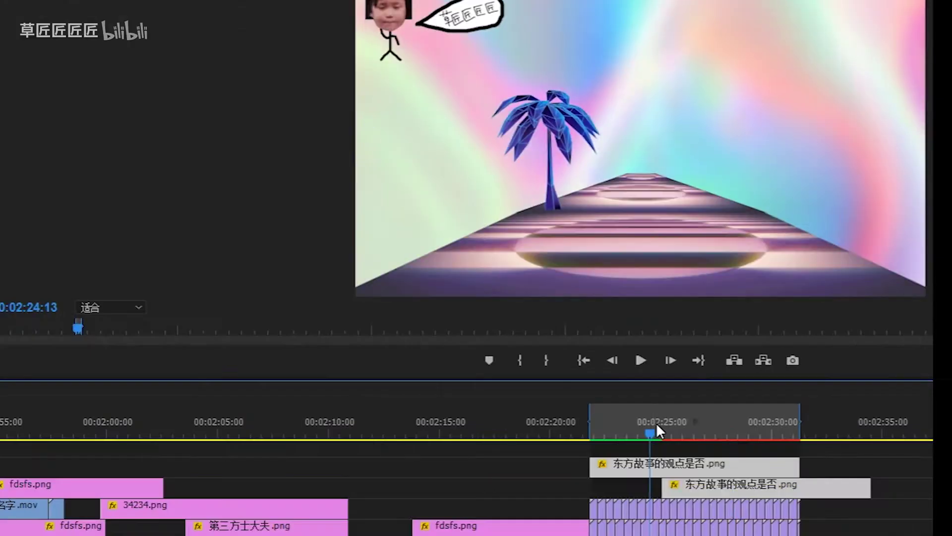
Play and scrub through the palm tree clips to check how the trees grow and pass along the road
{"action": "key", "text": "space"}
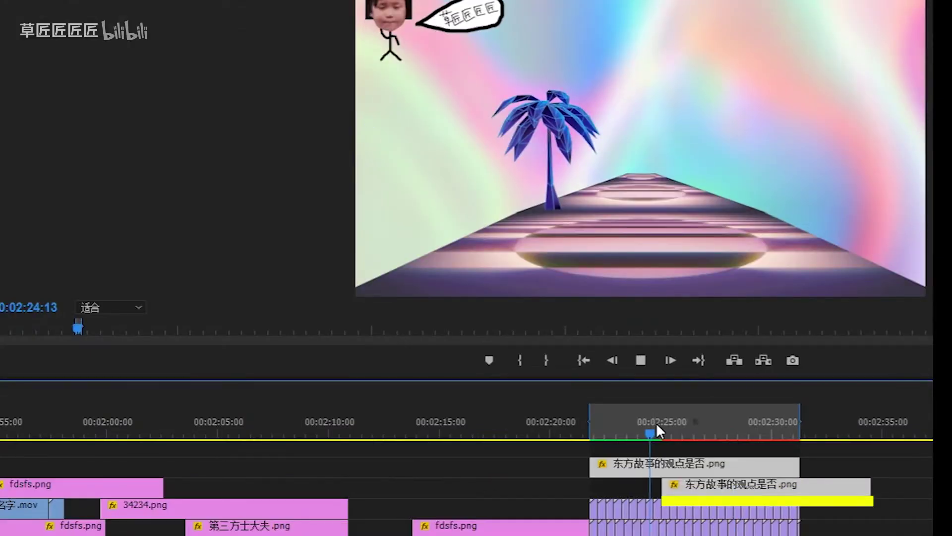
{"action": "left_click_drag", "start_coordinate": [656, 428], "coordinate": [775, 430]}
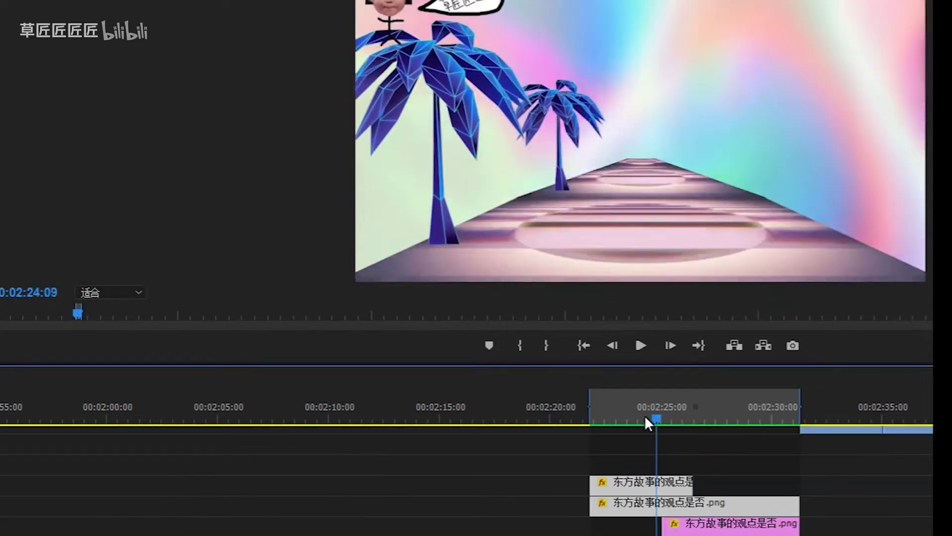
{"action": "left_click_drag", "start_coordinate": [644, 429], "coordinate": [665, 412]}
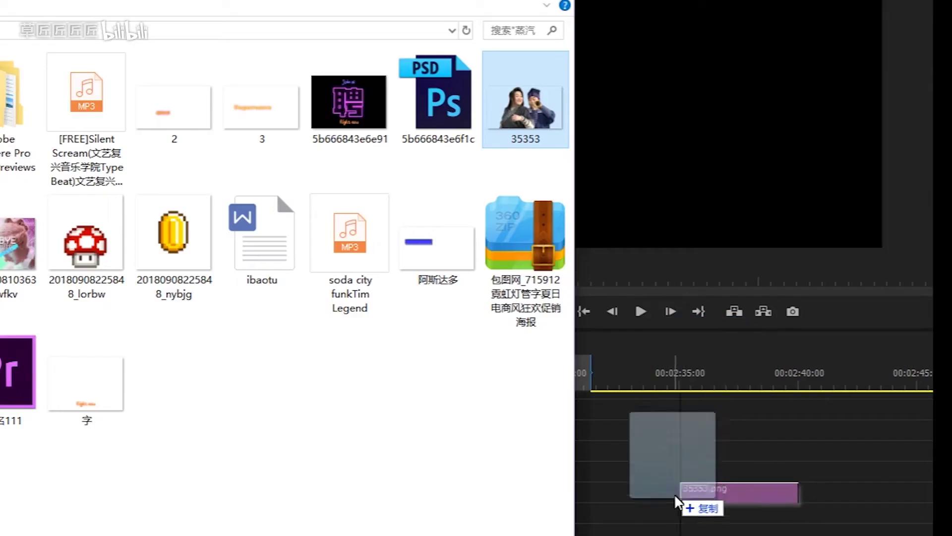
Place the 35353.png cut-out on the timeline, keyframe its 位置 at the clip's start and end, and preview the motion
{"action": "left_click_drag", "start_coordinate": [674, 493], "coordinate": [394, 512]}
{"action": "left_click", "coordinate": [396, 385]}
{"action": "left_click", "coordinate": [416, 513]}
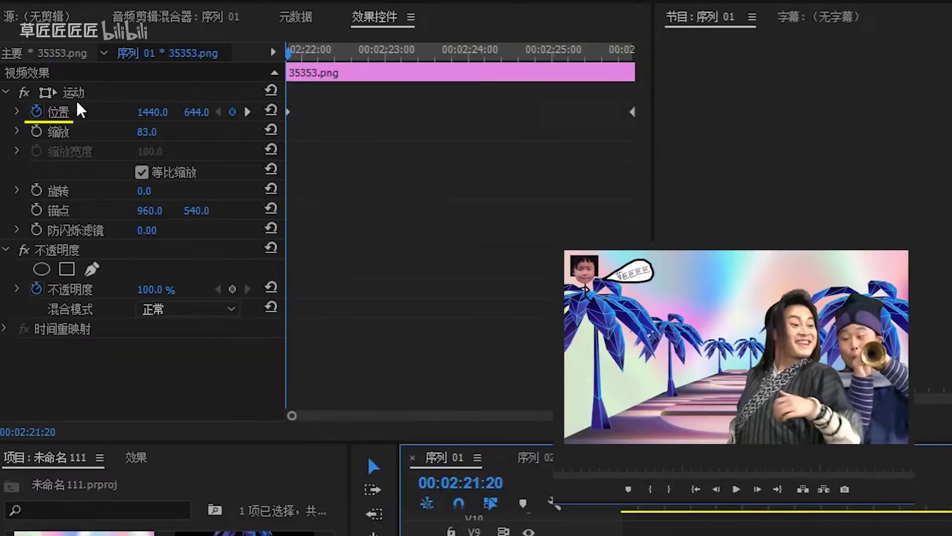
{"action": "left_click", "coordinate": [74, 93]}
{"action": "left_click", "coordinate": [901, 358]}
{"action": "mouse_move", "coordinate": [628, 56]}
{"action": "left_mouse_down"}
{"action": "mouse_move", "coordinate": [644, 51]}
{"action": "mouse_move", "coordinate": [630, 54]}
{"action": "left_mouse_up"}
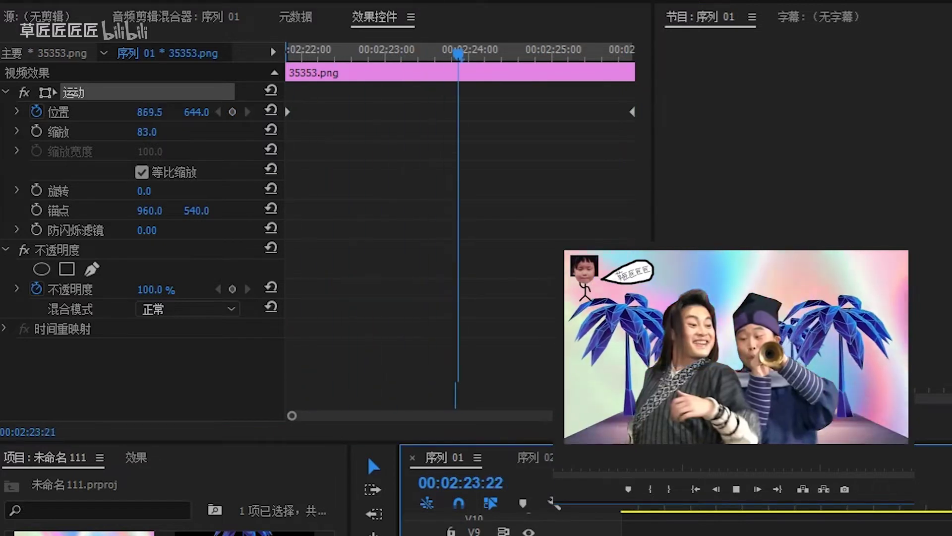
{"action": "key", "text": "space"}
Stack copies of the 35353.png clip on separate tracks, each starting slightly later, and play the trail effect
{"action": "left_click_drag", "start_coordinate": [860, 521], "coordinate": [586, 460]}
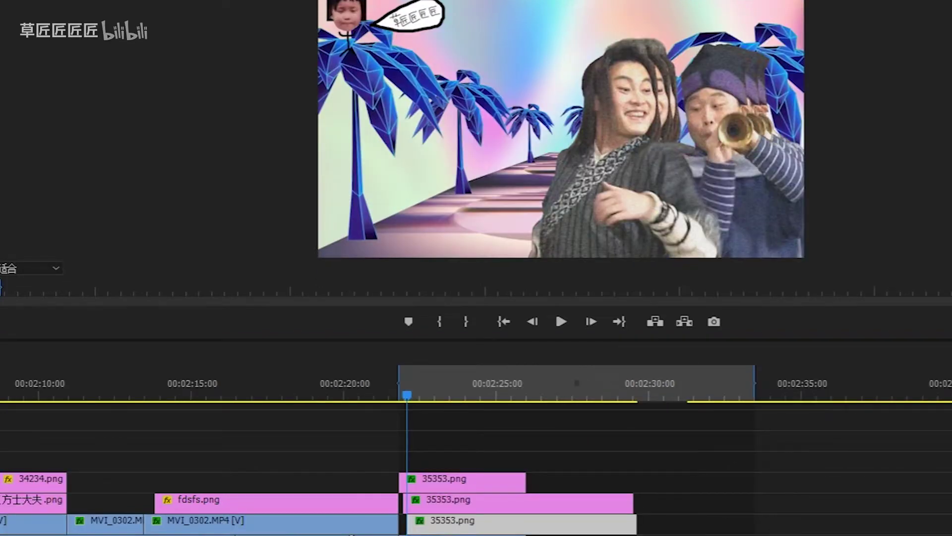
{"action": "key", "text": "space"}
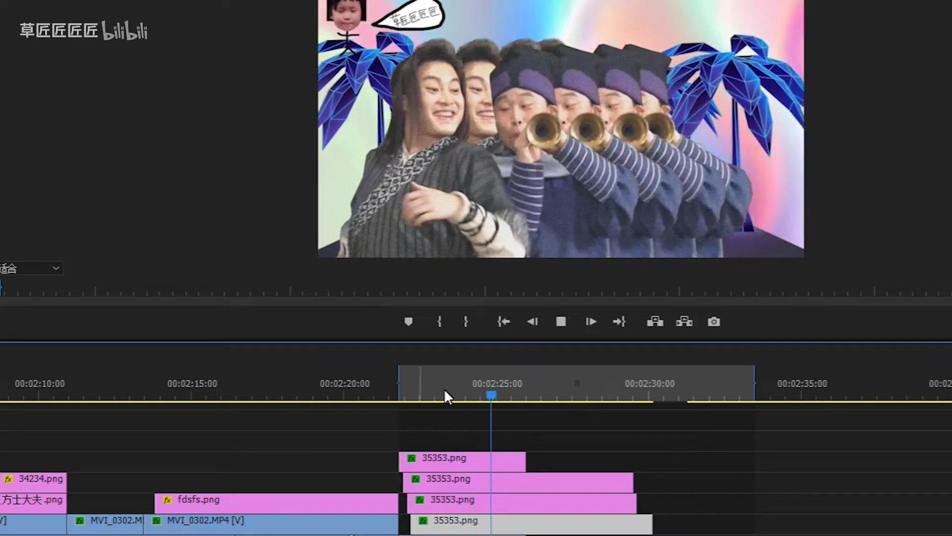
{"action": "key", "text": "space"}
Stack further slightly delayed copies of the 35353.png clip and trim the ends of all copies at 00:02:26:00
{"action": "key", "text": "ctrl+s"}
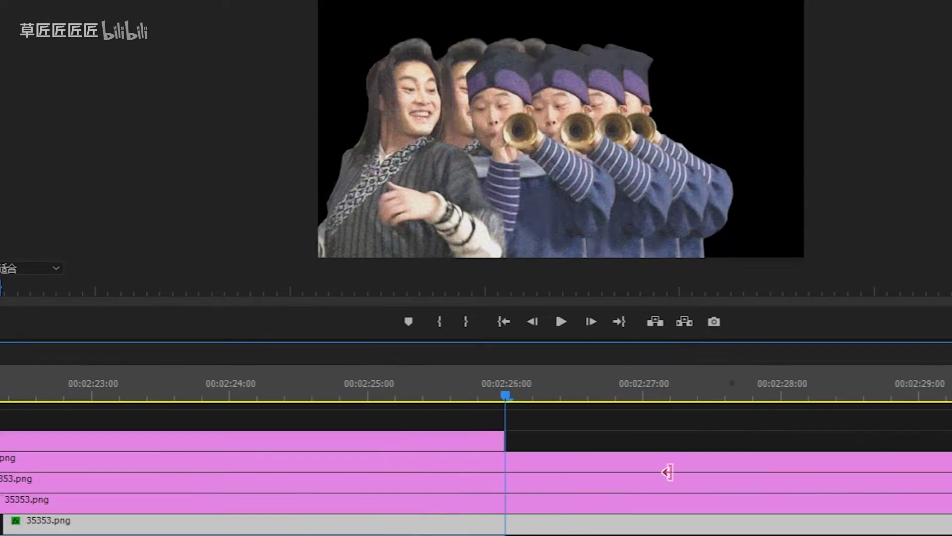
{"action": "left_click_drag", "start_coordinate": [668, 472], "coordinate": [521, 491]}
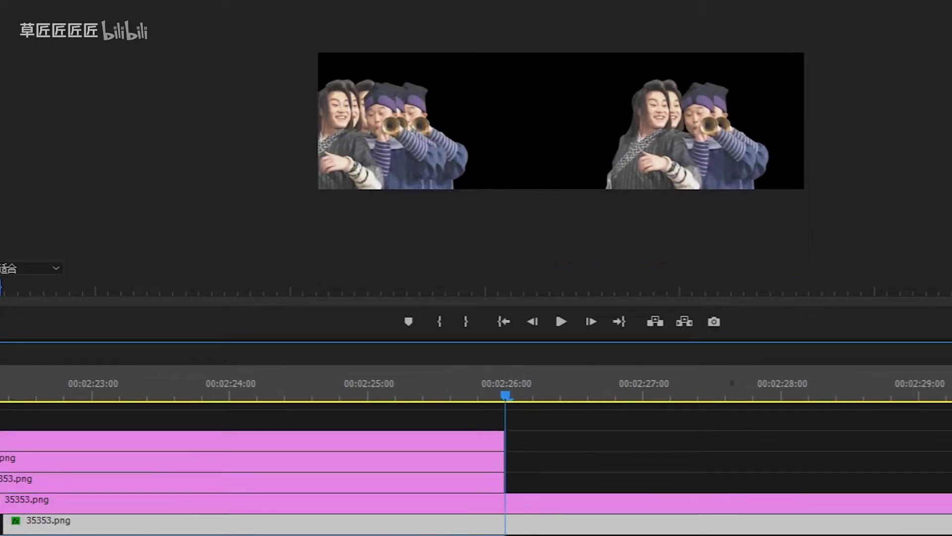
{"action": "left_click_drag", "start_coordinate": [595, 512], "coordinate": [506, 512]}
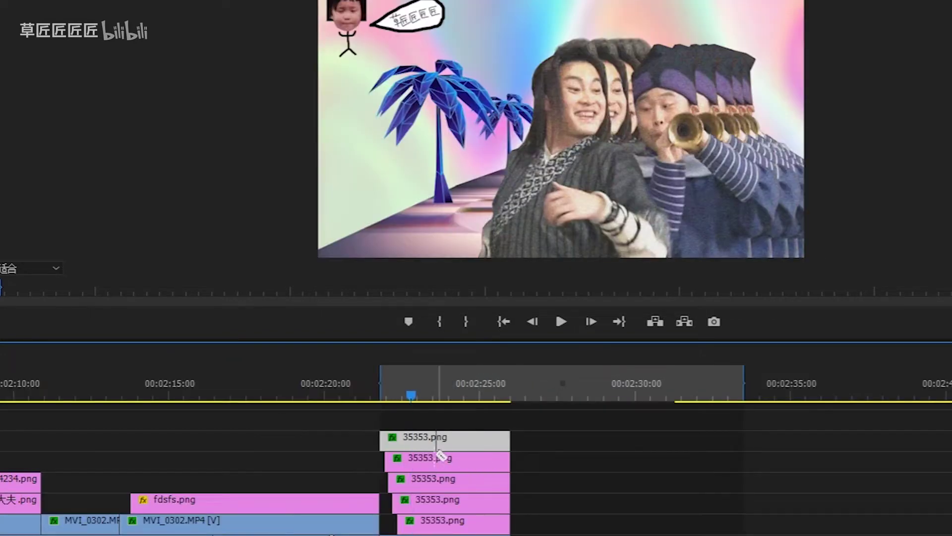
Cut a short segment out of the middle of the top 35353.png clip and apply the 高斯模糊 effect to it
{"action": "left_click", "coordinate": [424, 442]}
{"action": "key", "text": "v"}
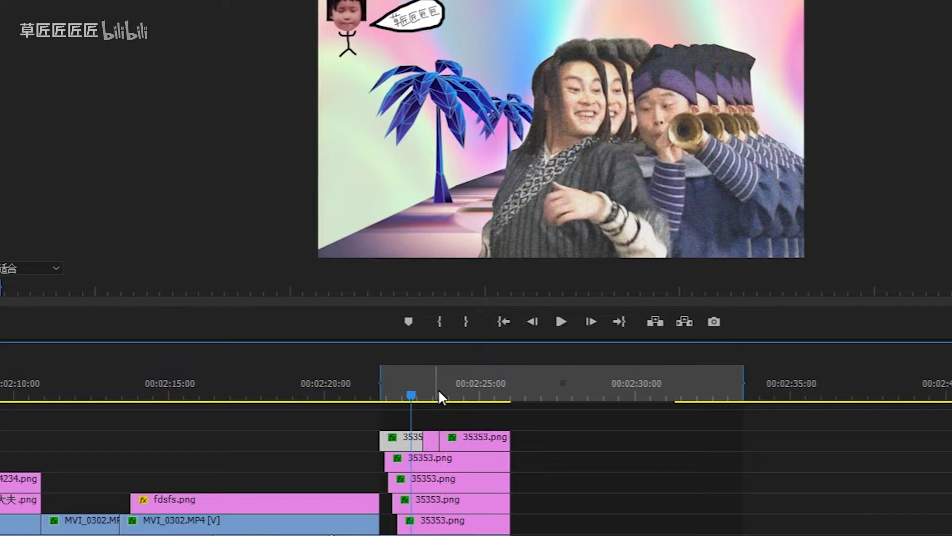
{"action": "left_click", "coordinate": [434, 393]}
{"action": "left_click", "coordinate": [435, 440]}
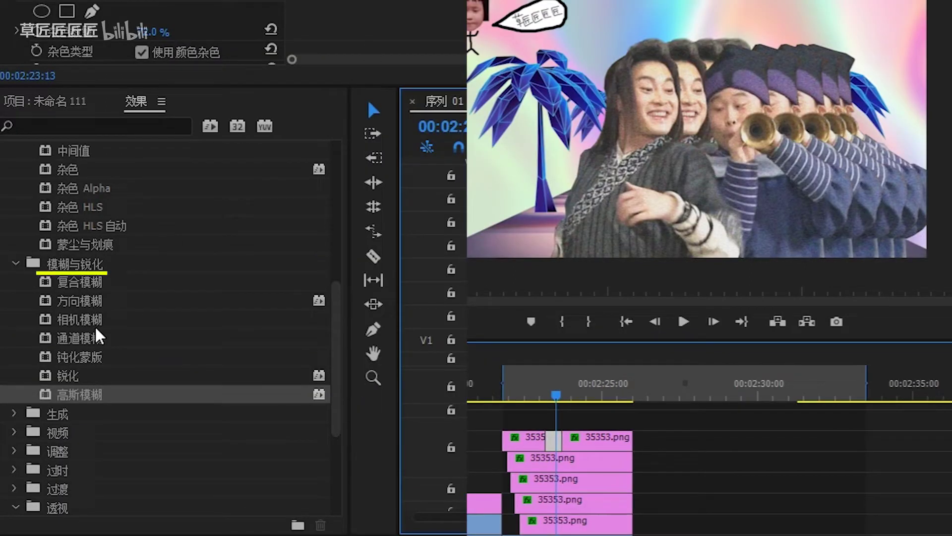
{"action": "left_click", "coordinate": [93, 397]}
{"action": "left_click_drag", "start_coordinate": [93, 397], "coordinate": [602, 461]}
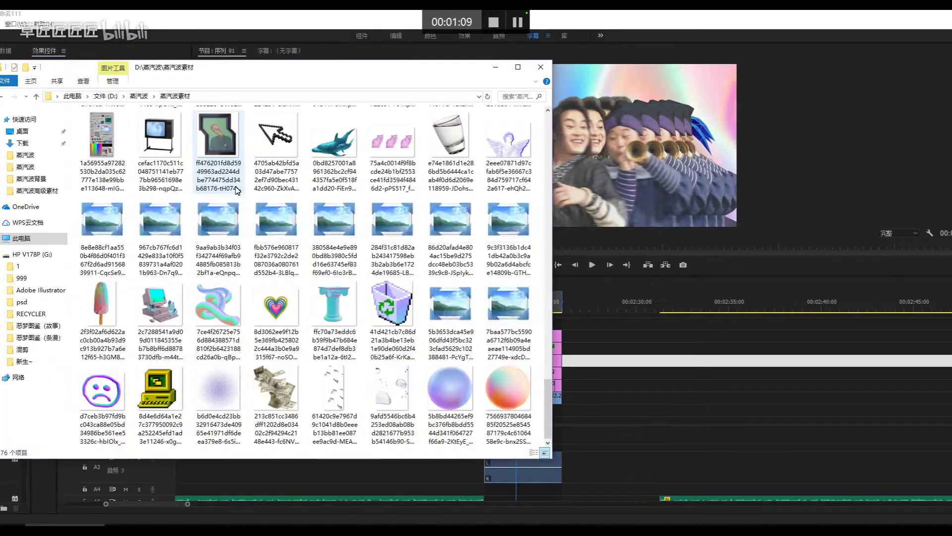
Place the rainbow heart image above the 35353.png clips, starting where they start, and set its 旋转 to -28°
{"action": "left_click_drag", "start_coordinate": [280, 314], "coordinate": [591, 346]}
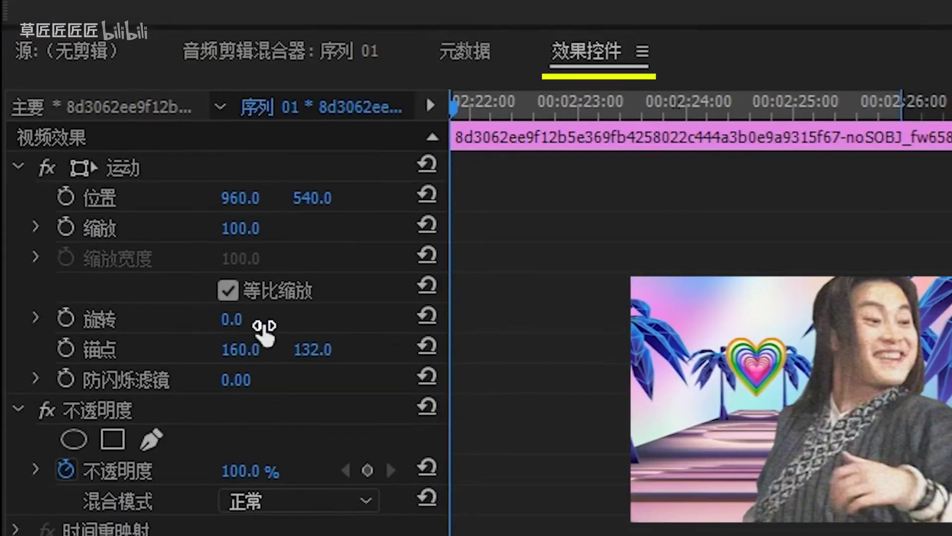
{"action": "left_click_drag", "start_coordinate": [264, 329], "coordinate": [237, 319]}
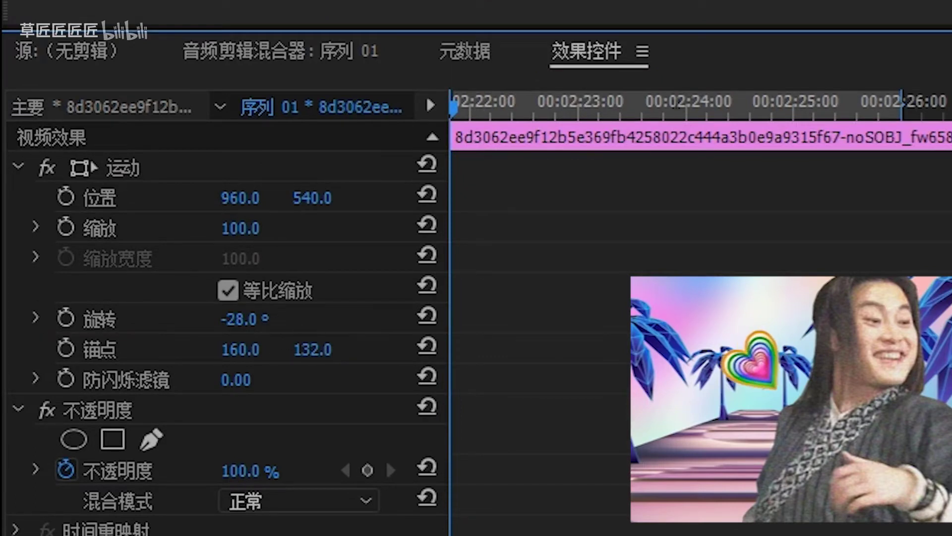
Enable 位置 and 缩放 keyframing at the start of the heart clip and set the starting 缩放 to 0
{"action": "left_click", "coordinate": [66, 200]}
{"action": "left_click", "coordinate": [68, 230]}
{"action": "left_click", "coordinate": [71, 233]}
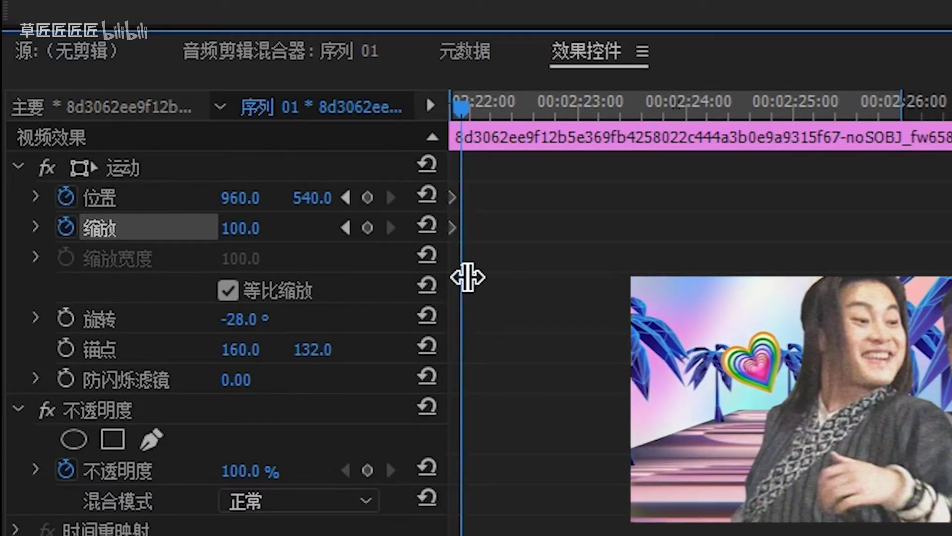
{"action": "left_click", "coordinate": [240, 228]}
{"action": "type", "text": "0"}
{"action": "key", "text": "Return"}
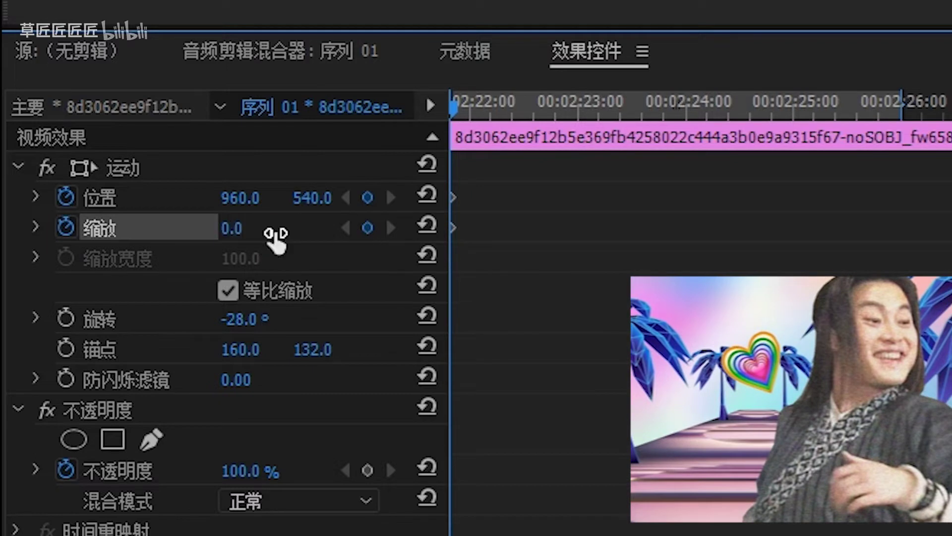
Keyframe the heart's 缩放 at 100 a few frames into its clip, at about 00:02:22:00
{"action": "key", "text": "space"}
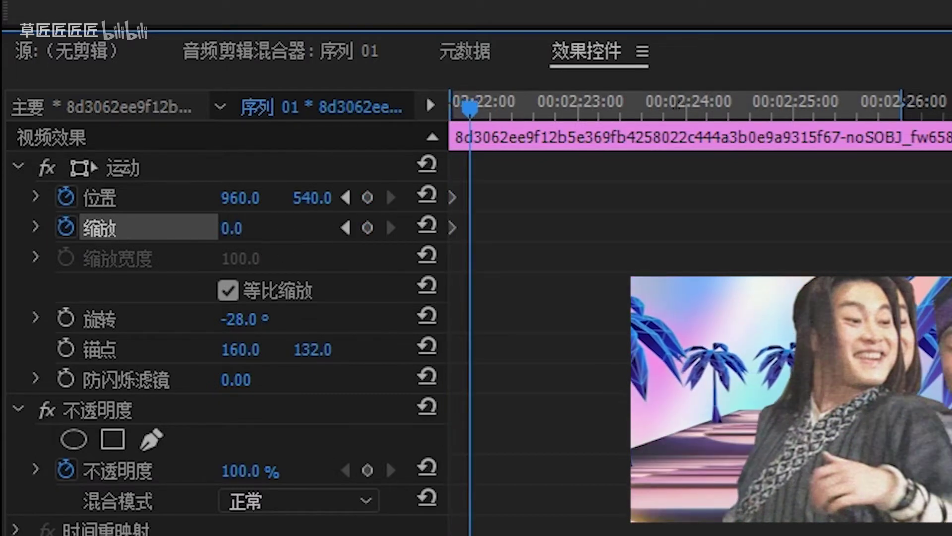
{"action": "left_click", "coordinate": [281, 233]}
{"action": "type", "text": "100"}
{"action": "key", "text": "Return"}
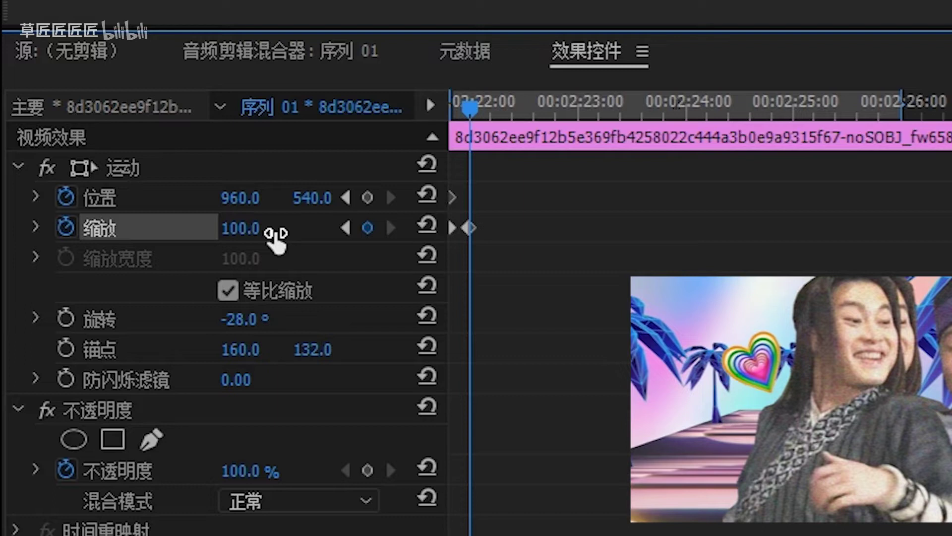
Keyframe the heart's 缩放 back to 0 a few frames after the full-size keyframe and play the pop-up animation
{"action": "key", "text": "space"}
{"action": "left_click", "coordinate": [276, 233]}
{"action": "type", "text": "20"}
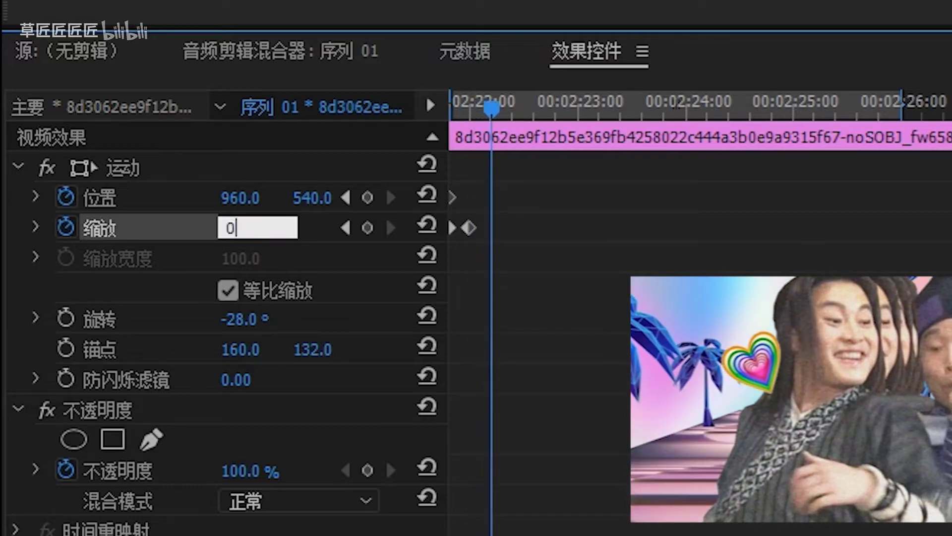
{"action": "key", "text": "Return"}
{"action": "key", "text": "space"}
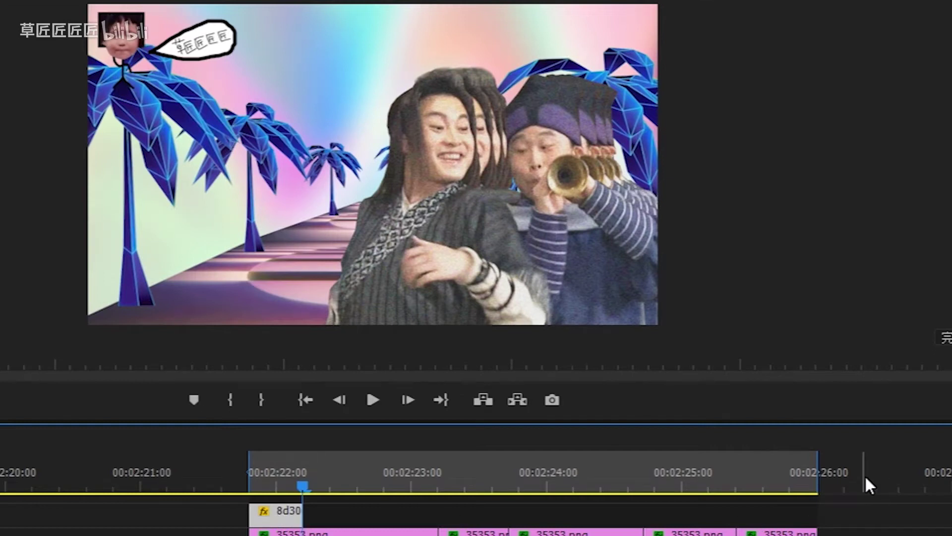
Paste a copy of the heart clip on the timeline and set its 旋转 to 16°
{"action": "left_click", "coordinate": [865, 478]}
{"action": "key", "text": "ctrl+v"}
{"action": "left_click_drag", "start_coordinate": [901, 520], "coordinate": [369, 525]}
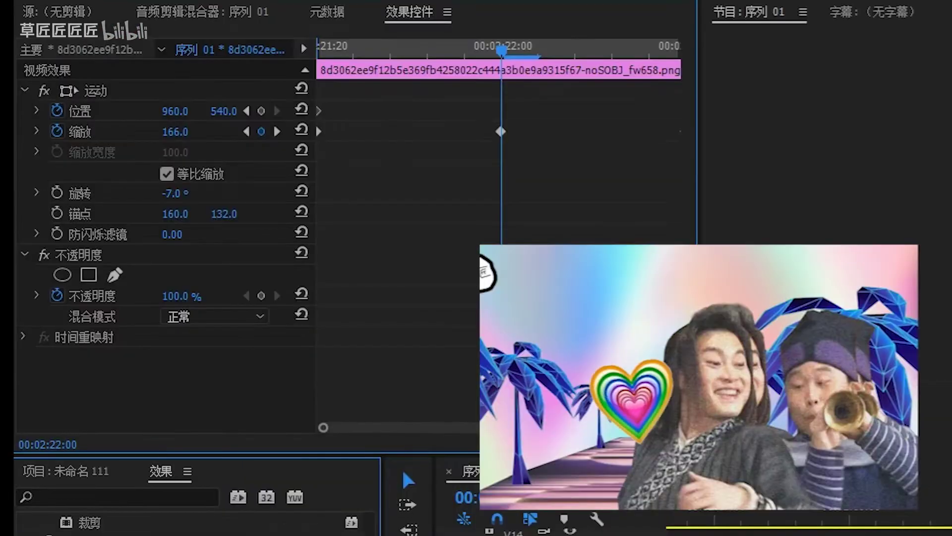
{"action": "left_click_drag", "start_coordinate": [171, 193], "coordinate": [188, 193]}
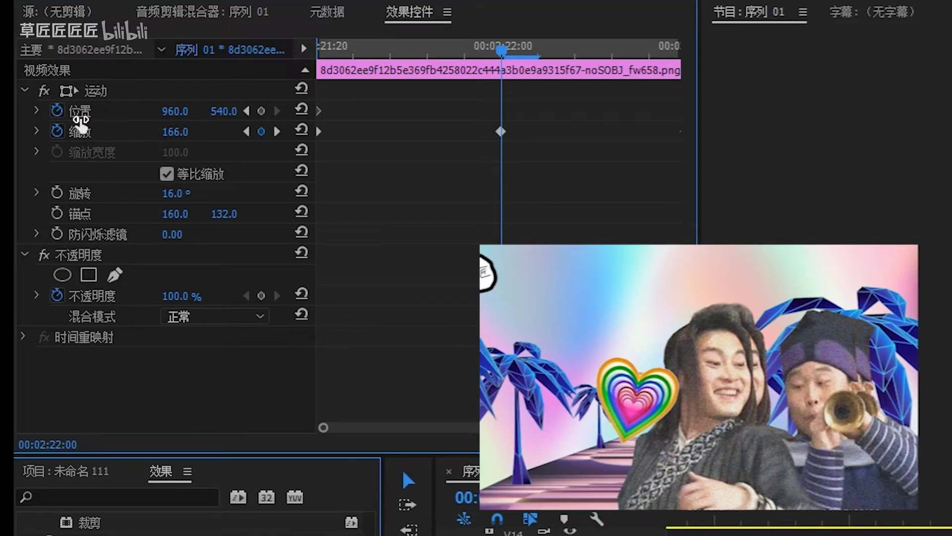
Remove the 位置 keyframing from the 16° heart and move the heart to a different place in the frame
{"action": "left_click", "coordinate": [77, 112]}
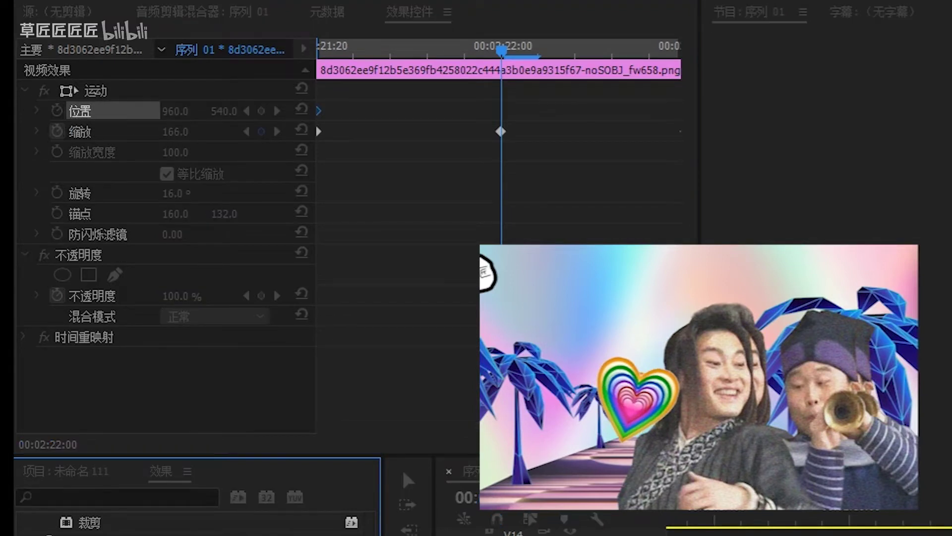
{"action": "left_click", "coordinate": [121, 93]}
{"action": "left_click", "coordinate": [649, 408]}
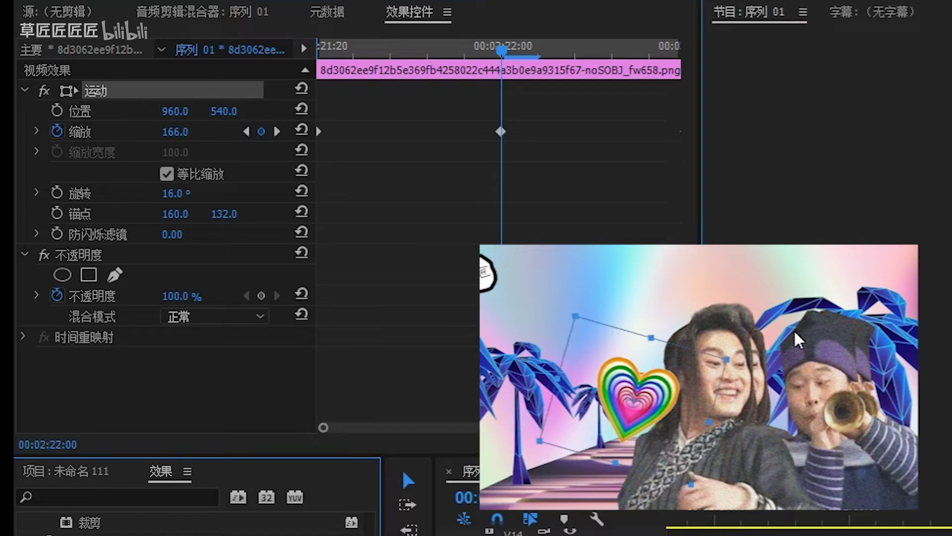
{"action": "left_click_drag", "start_coordinate": [849, 316], "coordinate": [850, 317]}
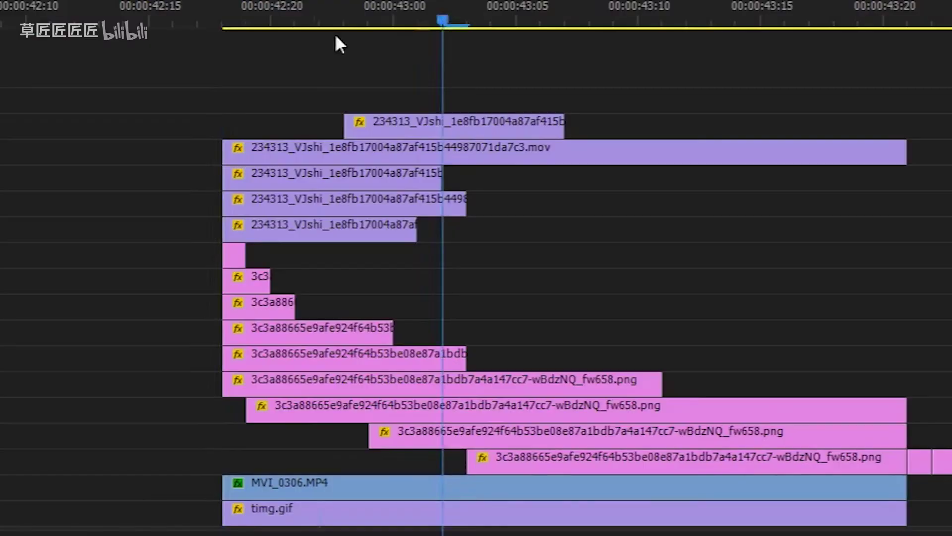
Examine the oval opacity mask 蒙版 (1) on the MVI_0306.MP4 clip at 00:00:42:18 in 序列 02
{"action": "left_click_drag", "start_coordinate": [334, 34], "coordinate": [226, 32]}
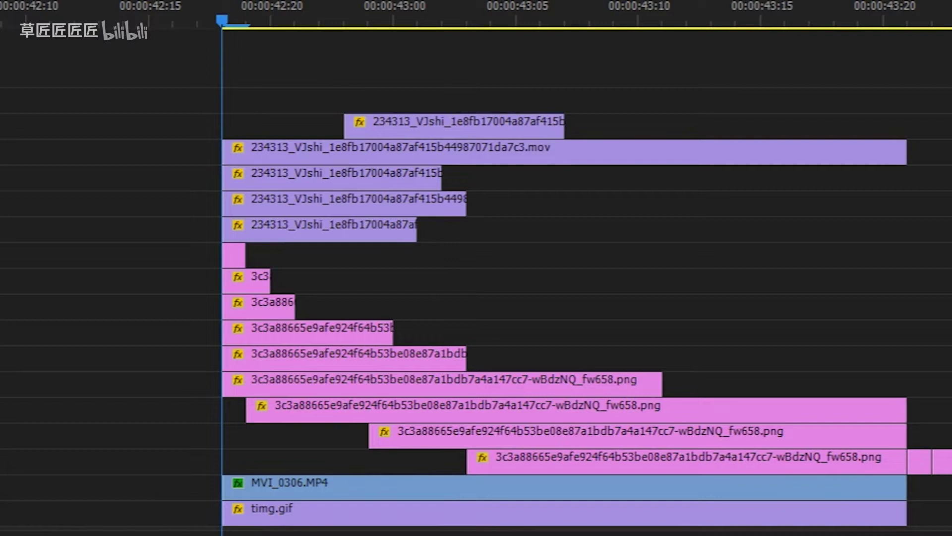
{"action": "left_click", "coordinate": [292, 483]}
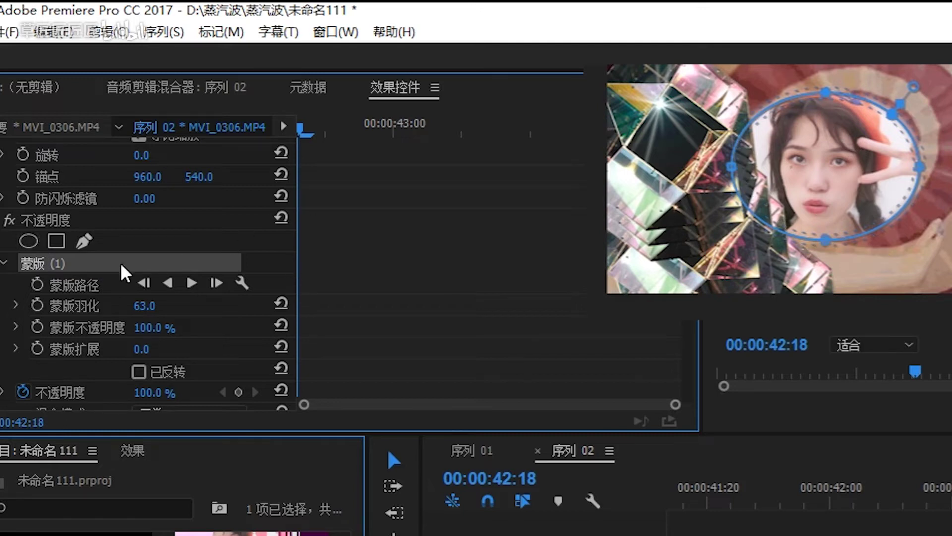
{"action": "right_click", "coordinate": [63, 268]}
{"action": "left_click", "coordinate": [121, 358]}
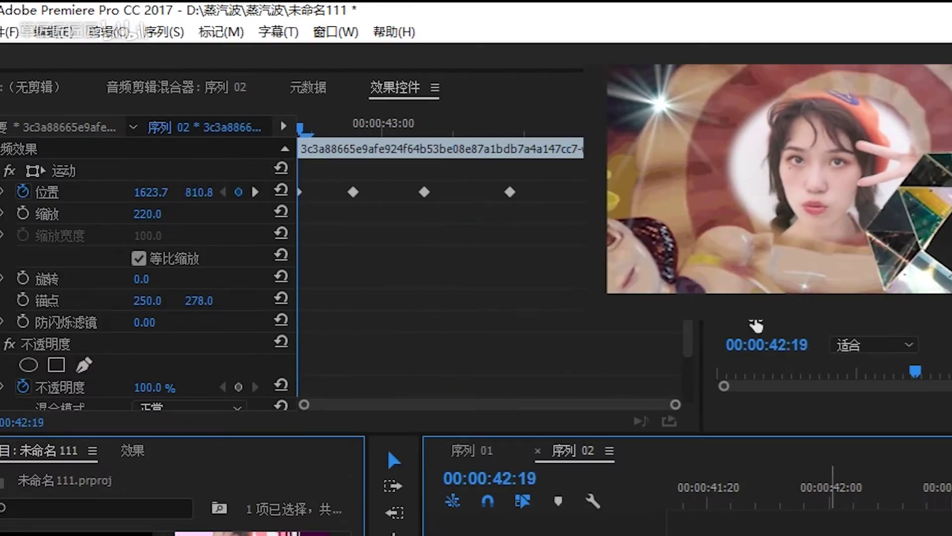
Examine the motion path of a crystal PNG clip by stepping through its 位置 keyframes up to 00:00:43:16
{"action": "left_click", "coordinate": [464, 414]}
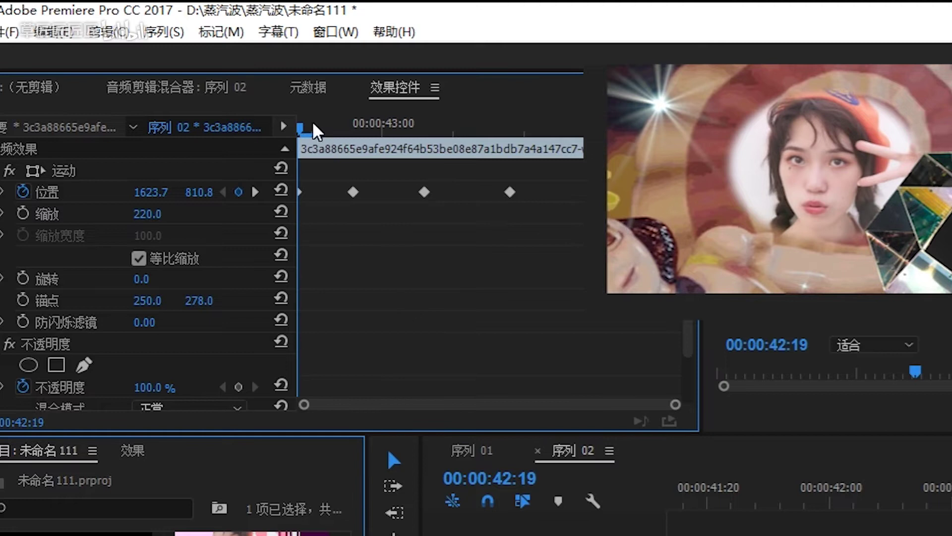
{"action": "left_click", "coordinate": [76, 171]}
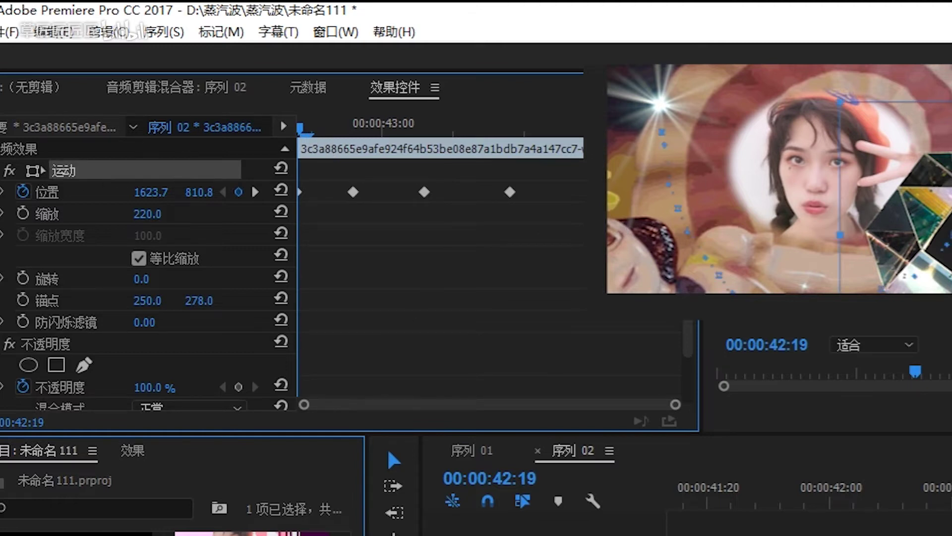
{"action": "left_click", "coordinate": [362, 125]}
{"action": "left_click", "coordinate": [425, 130]}
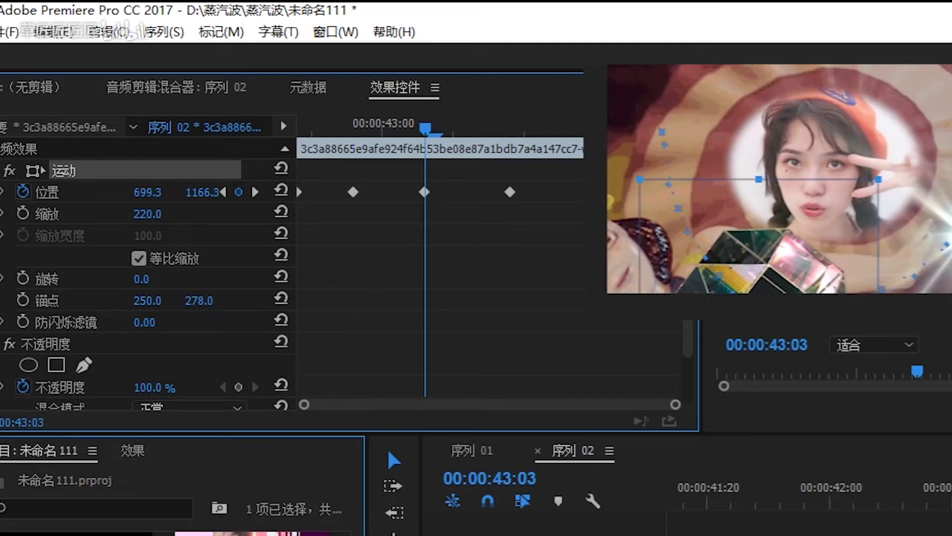
{"action": "left_click", "coordinate": [514, 129]}
{"action": "left_click", "coordinate": [610, 129]}
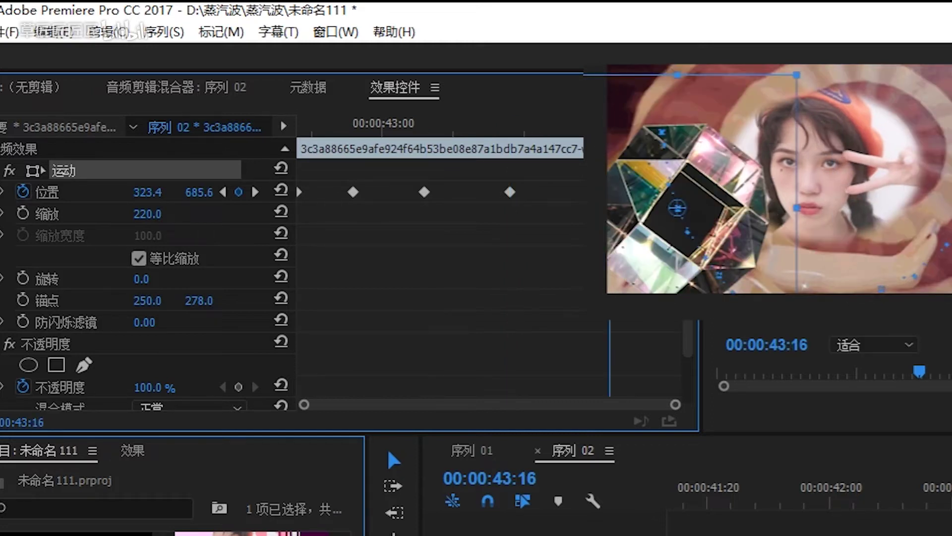
Select another crystal PNG clip and play the composition from earlier edit points to check the layered crystals' motion
{"action": "left_click", "coordinate": [387, 447]}
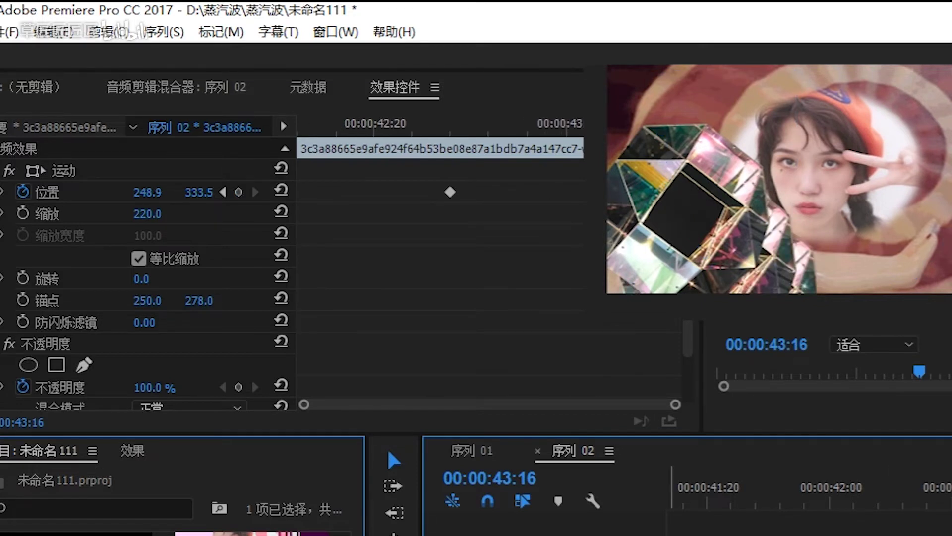
{"action": "key", "text": "Up"}
{"action": "key", "text": "space"}
{"action": "key", "text": "Up"}
{"action": "key", "text": "Up"}
{"action": "key", "text": "space"}
{"action": "key", "text": "Up"}
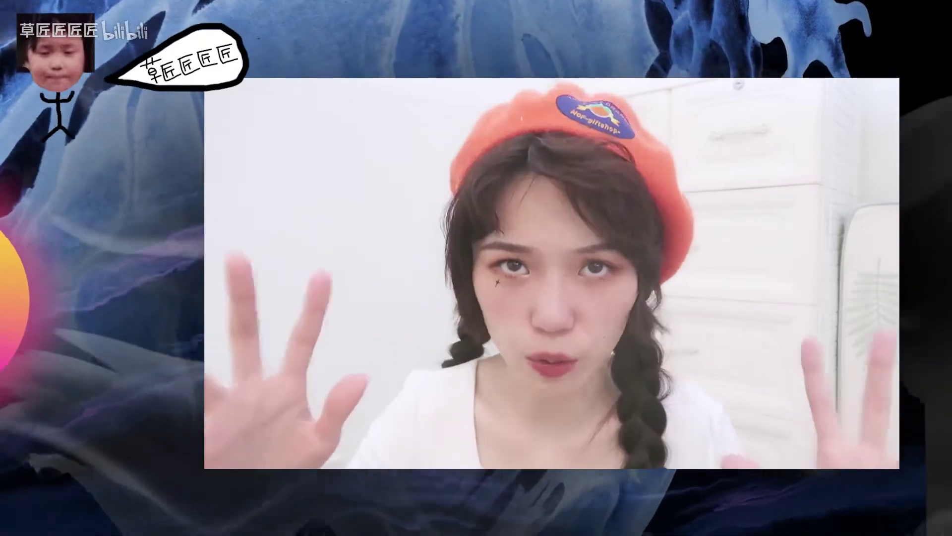